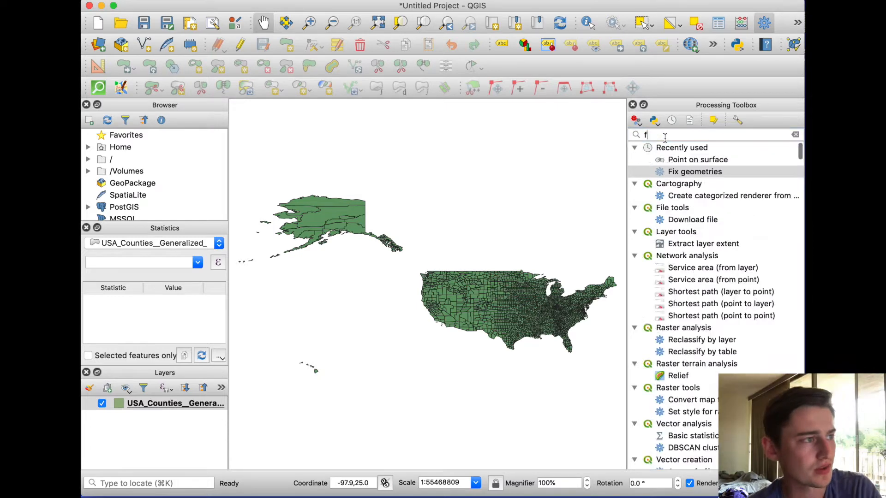
# Run Fix geometries on the USA_Counties layer and close the tool's dialog
pyautogui.doubleClick(683, 160)
pyautogui.click(587, 460)
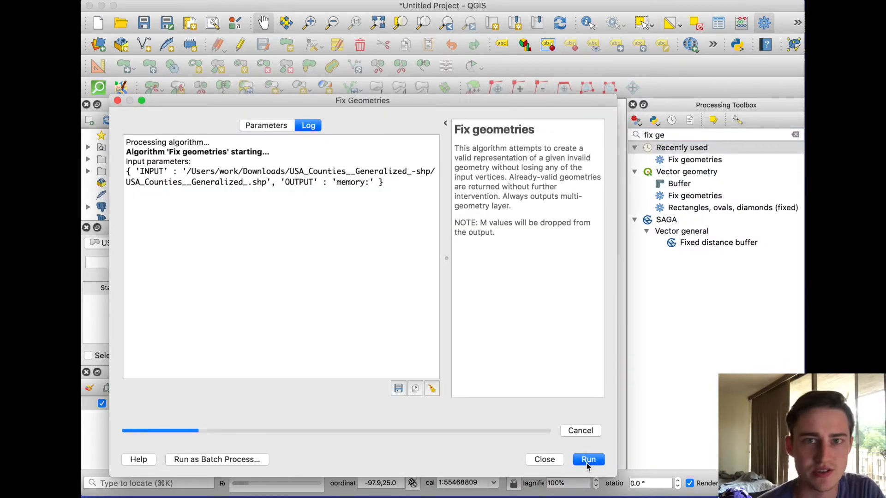
pyautogui.click(547, 461)
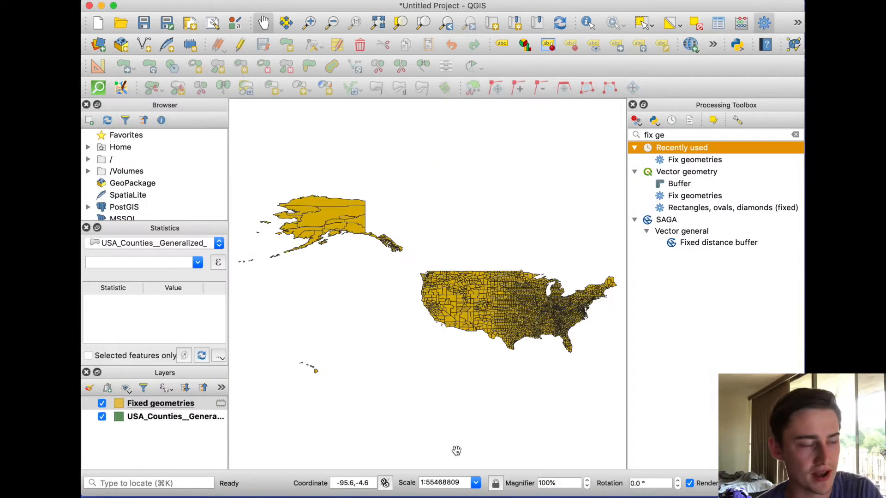
# Hide the original USA_Counties layer and remove it from the project
pyautogui.click(102, 417)
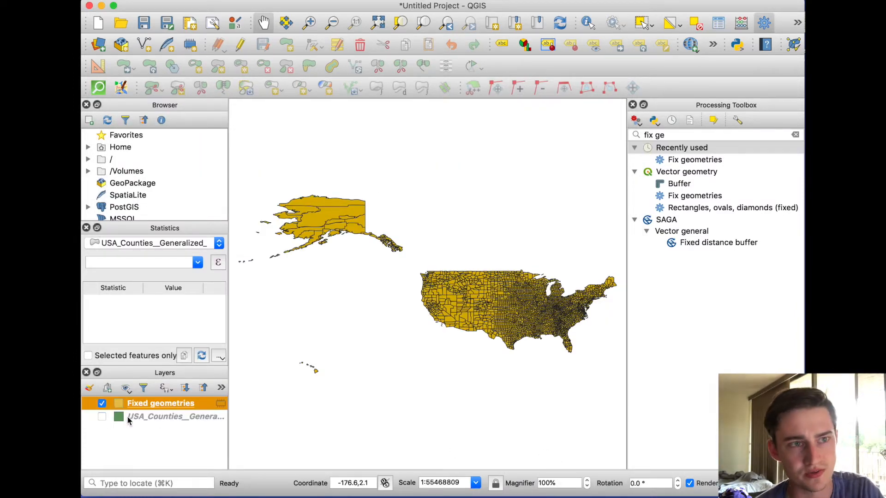
pyautogui.rightClick(140, 419)
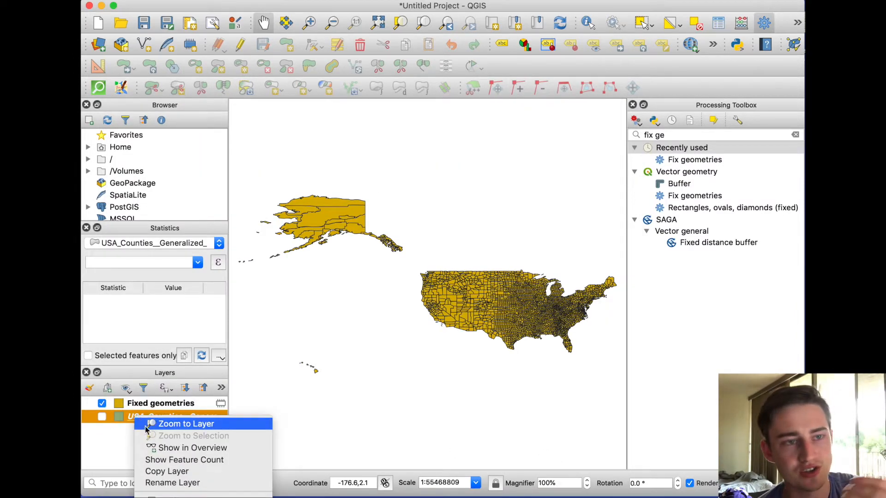
pyautogui.click(172, 497)
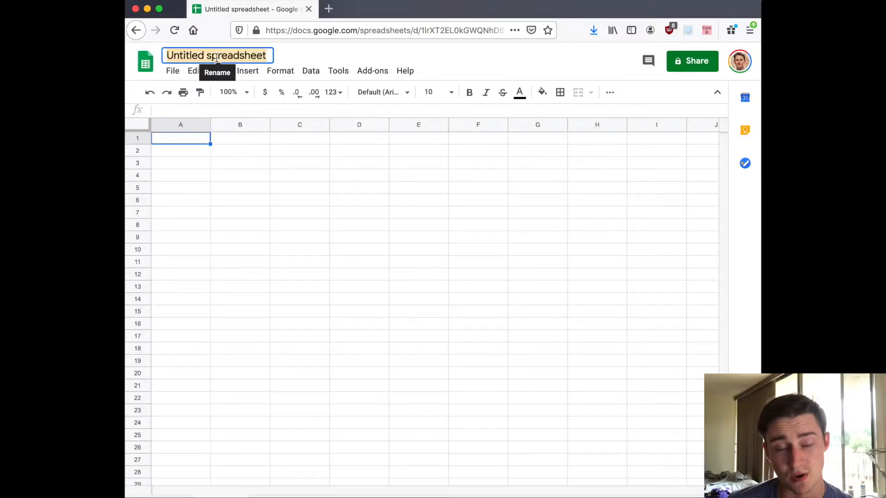
# Switch to the blank Google Sheets spreadsheet and title it "consulates of el salvador in the US"
pyautogui.click(216, 57)
pyautogui.write('consulates of el salvador in the US')
pyautogui.press('Return')
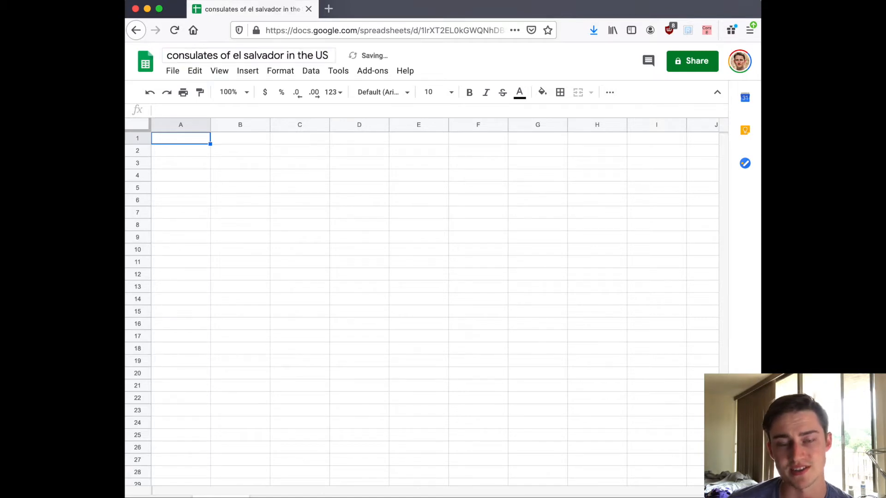
# Copy the list of El Salvador's missions in the United States from the Wikipedia page into the spreadsheet, starting at A1
pyautogui.press('super+grave')
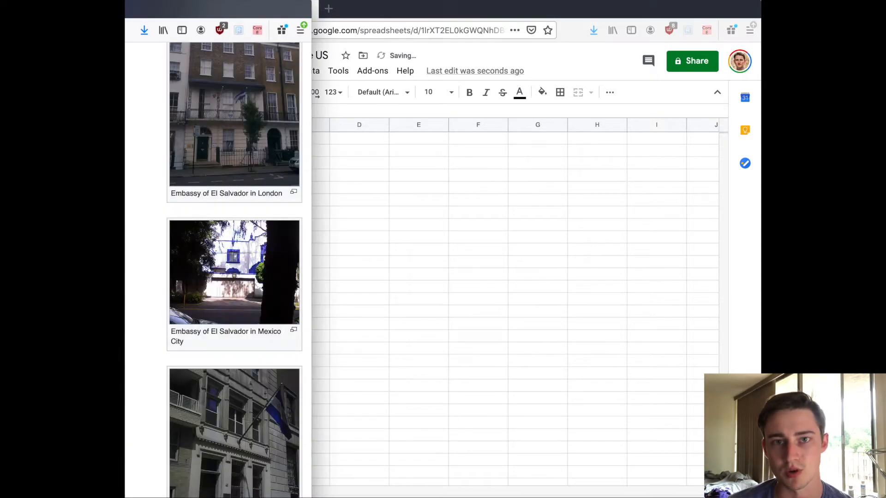
pyautogui.doubleClick(147, 6)
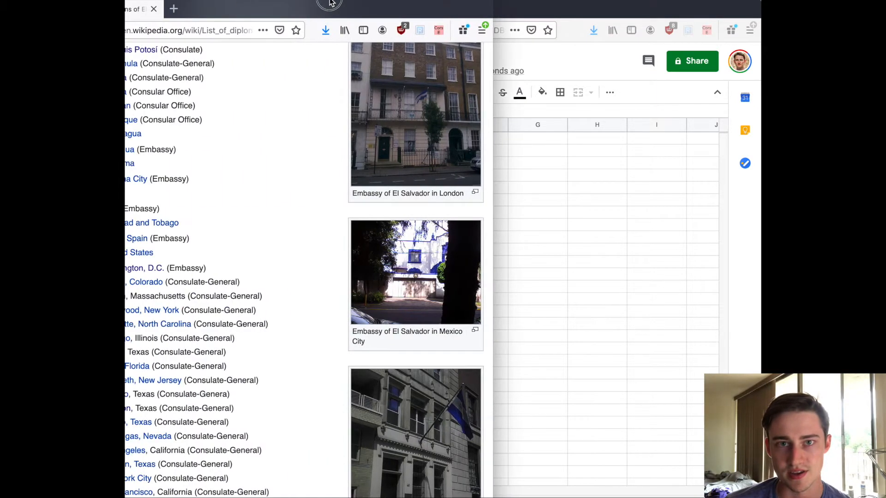
pyautogui.moveTo(166, 272); pyautogui.dragTo(258, 497)
pyautogui.hotkey('ctrl', 'c')
pyautogui.moveTo(337, 9); pyautogui.dragTo(74, 9)
pyautogui.click(394, 205)
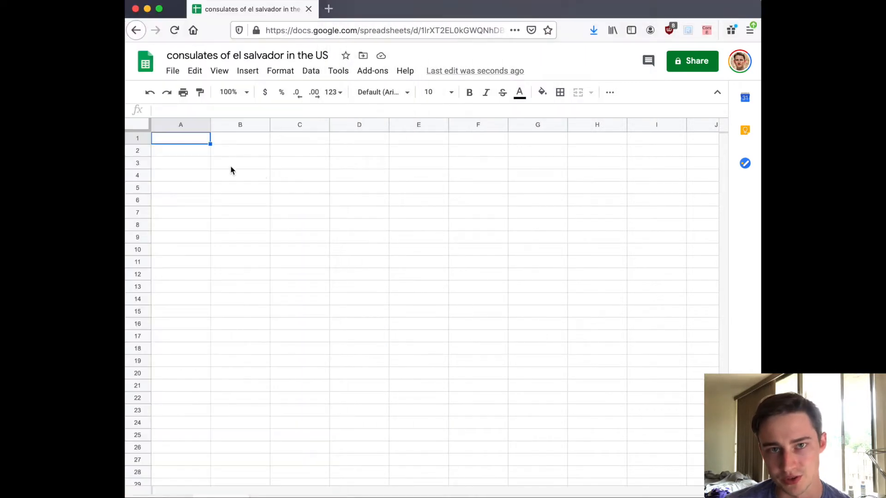
pyautogui.hotkey('ctrl', 'v')
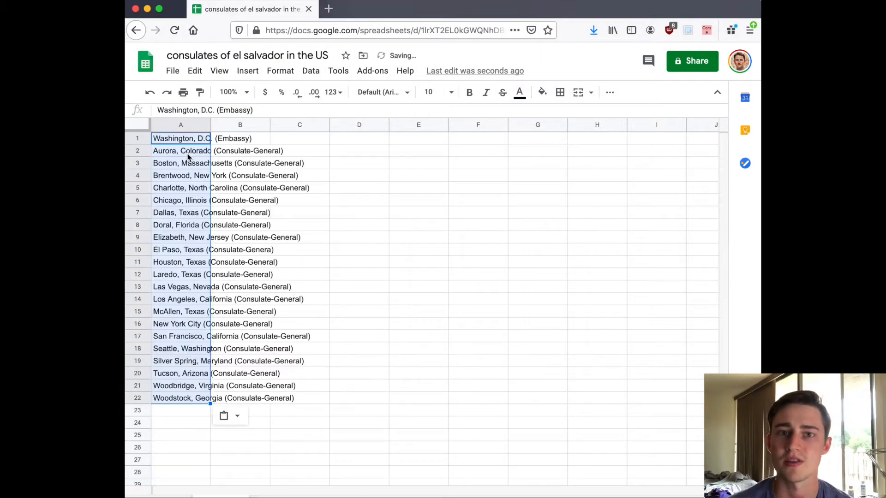
# Insert a row above the consulate list and enter a bold "name" header in A1
pyautogui.click(143, 138)
pyautogui.rightClick(143, 139)
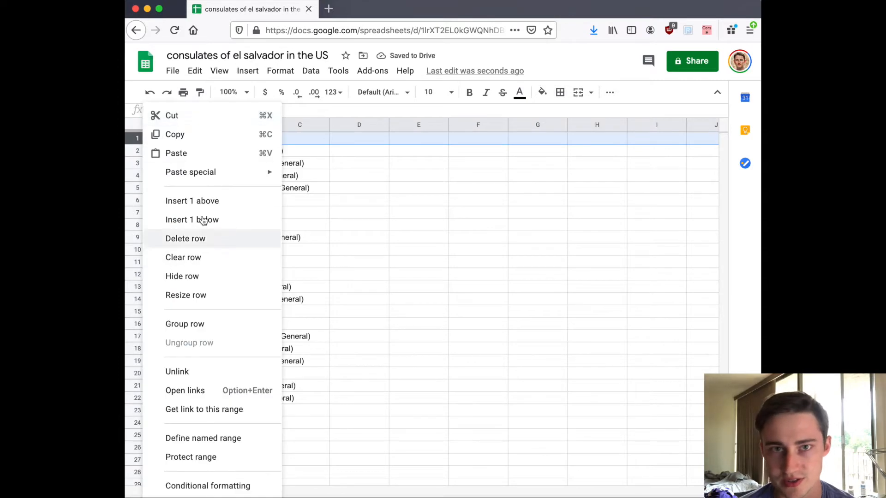
pyautogui.click(193, 203)
pyautogui.click(181, 141)
pyautogui.write('name')
pyautogui.press('Tab')
pyautogui.press('Left')
pyautogui.hotkey('ctrl', 'b')
pyautogui.press('Tab')
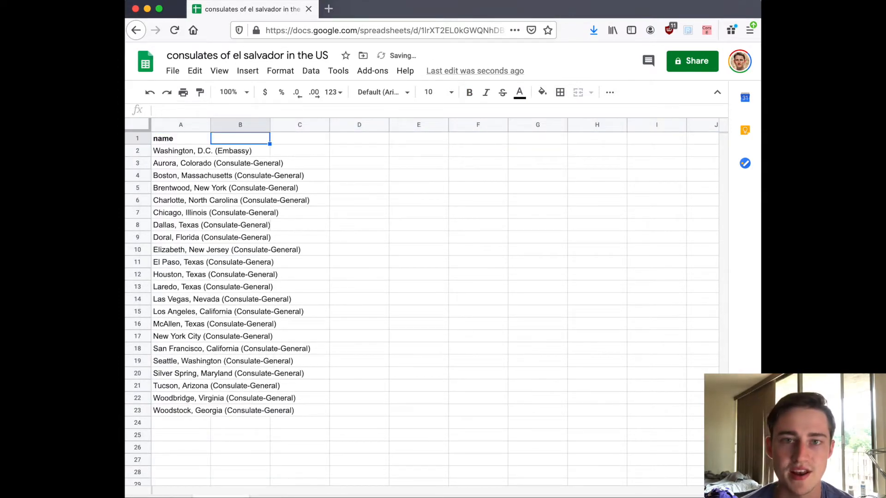
# Enter the headers "lat" in B1 and "lon" in C1 and make both bold
pyautogui.write('lat')
pyautogui.press('Tab')
pyautogui.write('lon')
pyautogui.press('Tab')
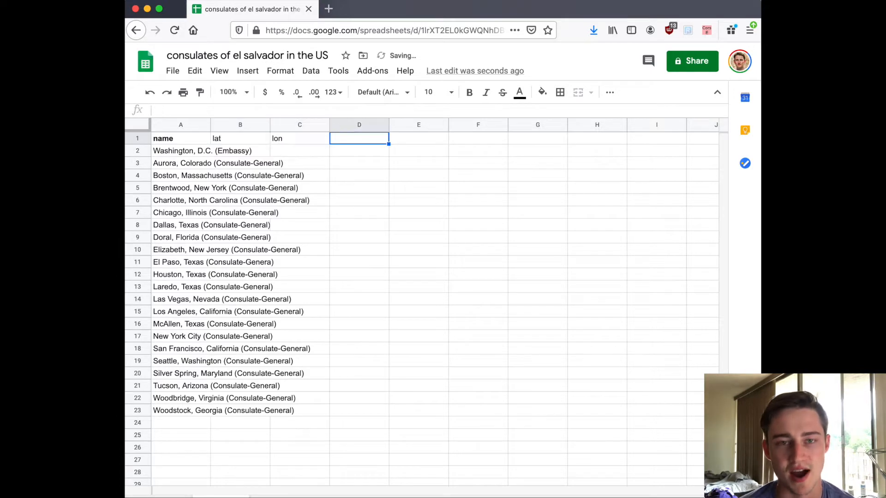
pyautogui.moveTo(216, 141); pyautogui.dragTo(283, 139)
pyautogui.hotkey('ctrl', 'b')
pyautogui.click(308, 152)
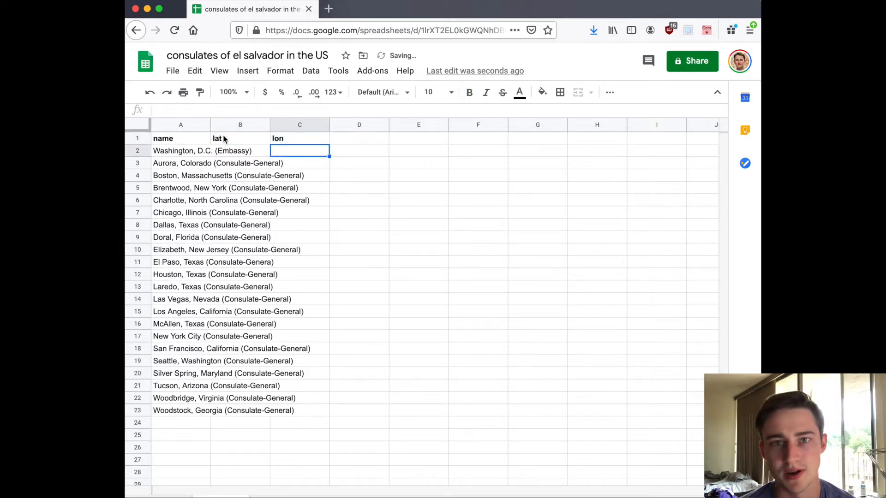
# Widen column A to show more of the consulate names, and open a new browser tab
pyautogui.moveTo(211, 124); pyautogui.dragTo(273, 124)
pyautogui.click(328, 8)
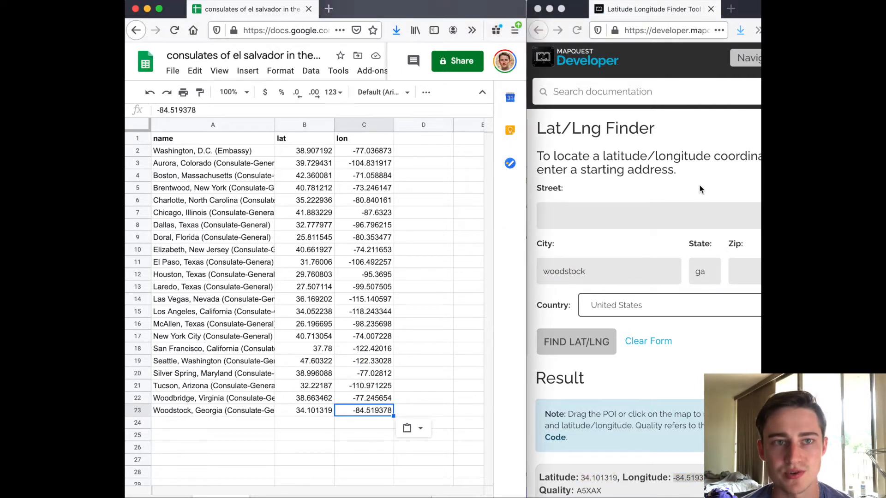
# Download the consulates sheet as a comma-separated values (.csv) file
pyautogui.click(175, 71)
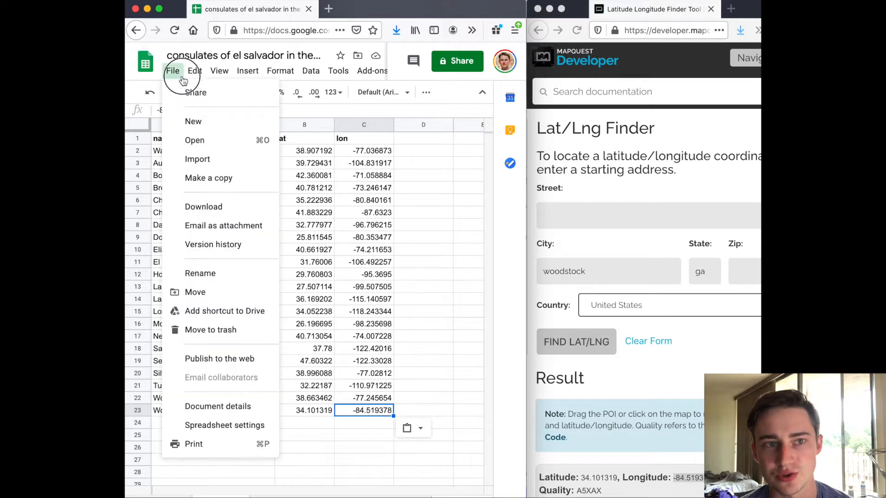
pyautogui.moveTo(213, 204)
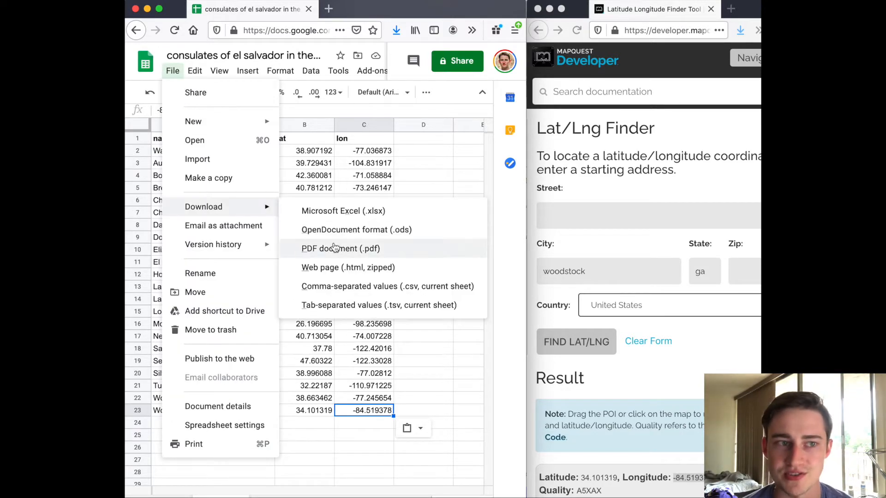
pyautogui.click(333, 287)
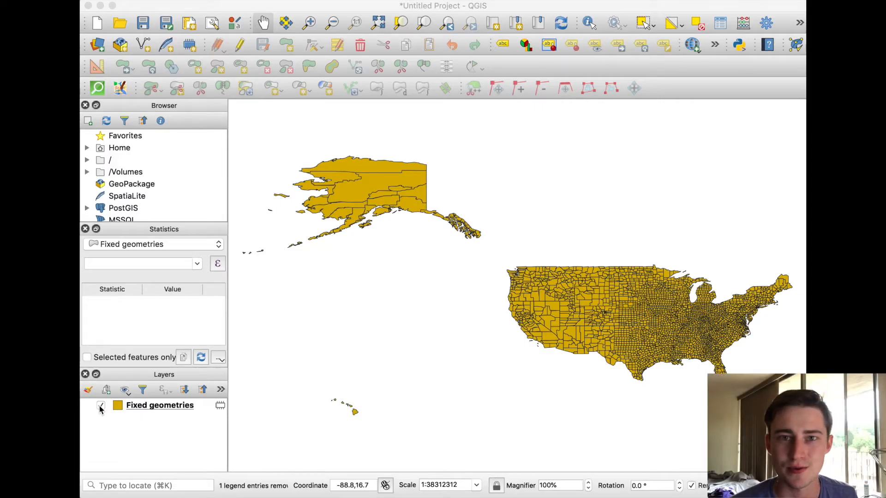
# In QGIS, hide the Fixed geometries layer and create a temporary scratch Point layer named "el salv consulates"
pyautogui.click(100, 407)
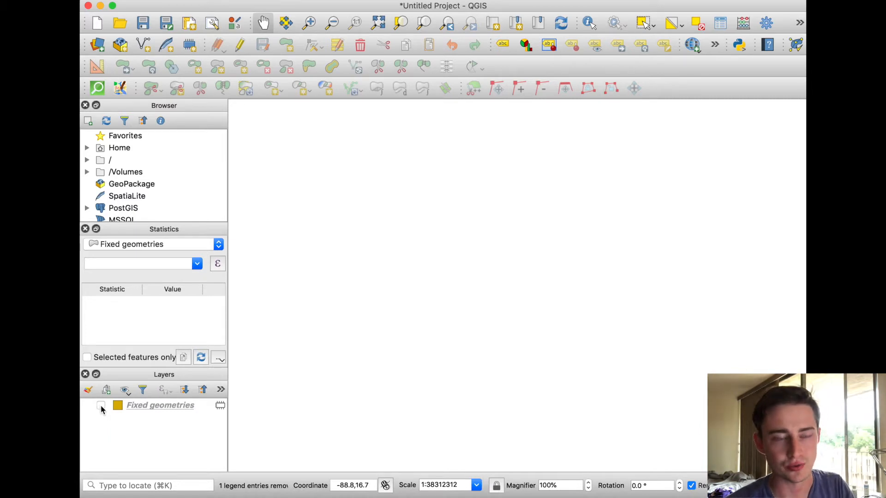
pyautogui.click(191, 45)
pyautogui.write('el salv consulates')
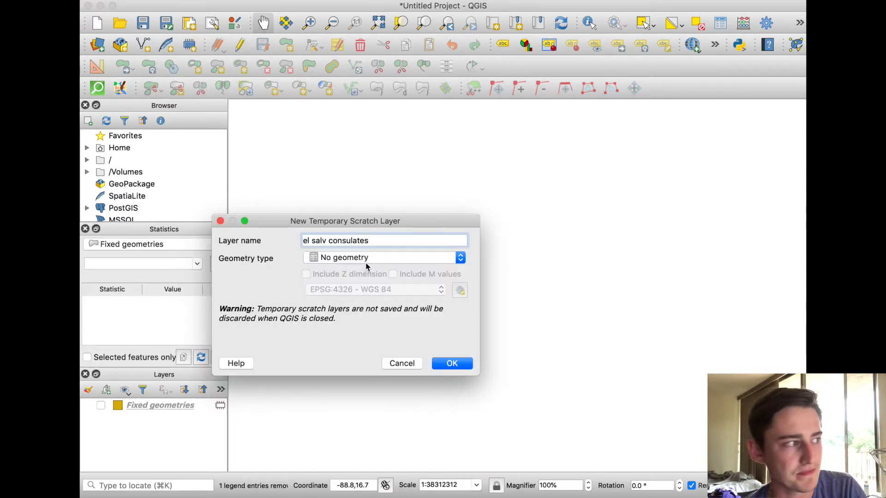
pyautogui.click(365, 256)
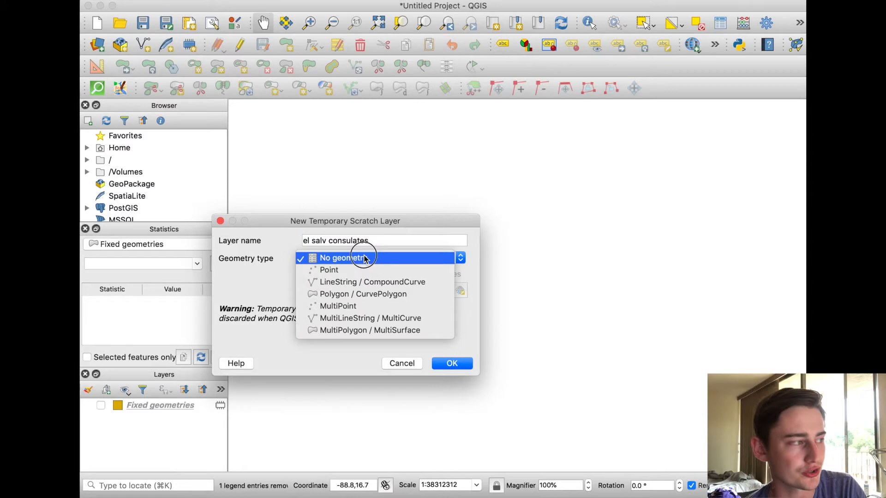
pyautogui.click(327, 272)
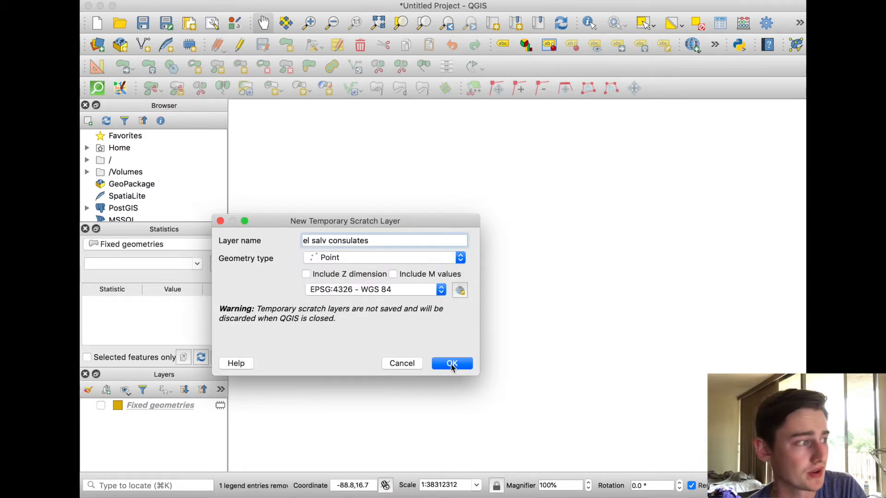
pyautogui.click(452, 365)
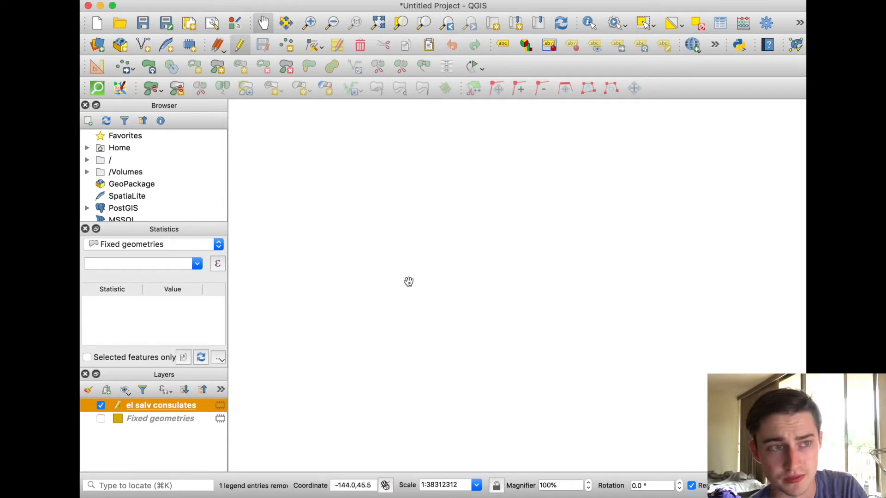
# Add the Google Maps basemap and place it below the el salv consulates layer
pyautogui.click(84, 0)
pyautogui.moveTo(91, 6)
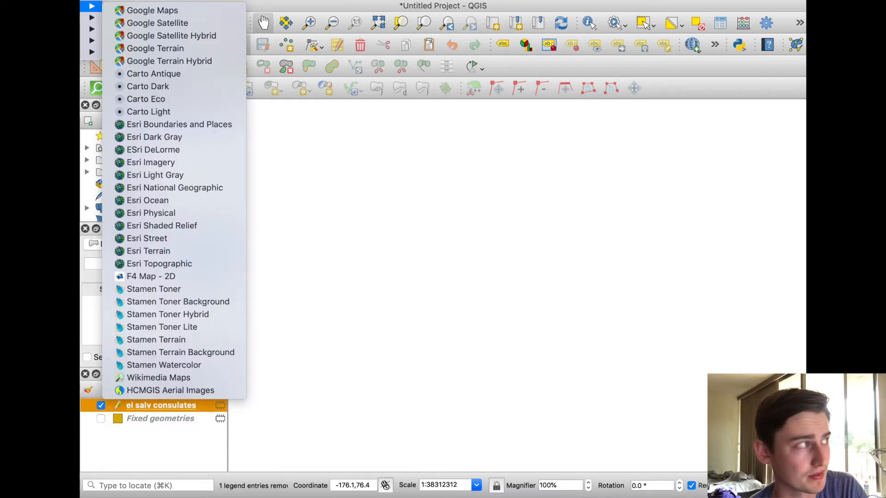
pyautogui.click(134, 12)
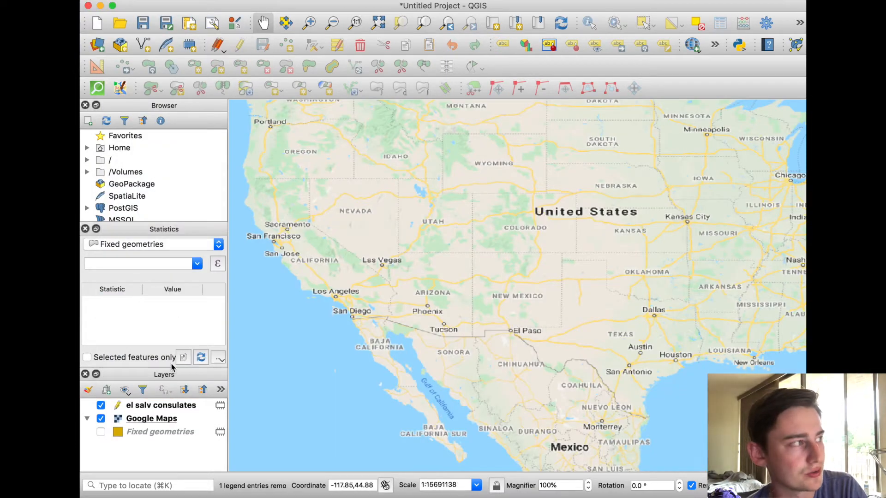
pyautogui.click(196, 405)
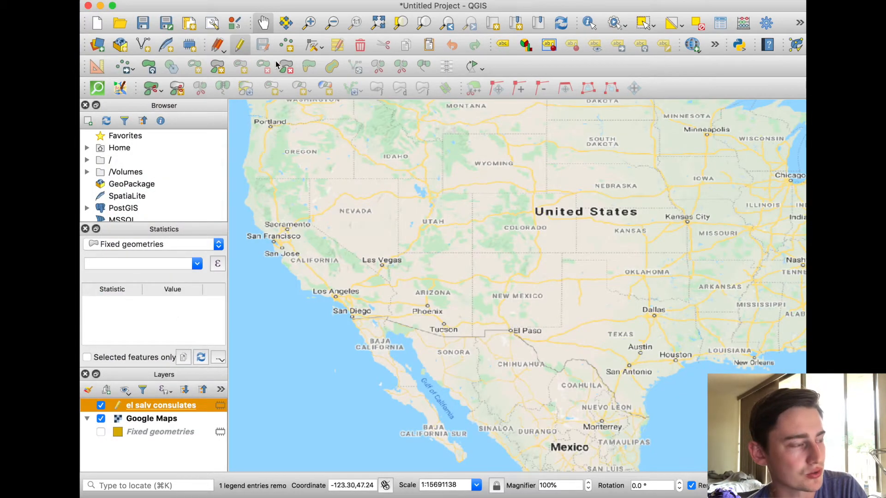
# Add points at Dallas, Houston, El Paso and Los Angeles to the el salv consulates layer and save the edits
pyautogui.click(286, 45)
pyautogui.click(654, 316)
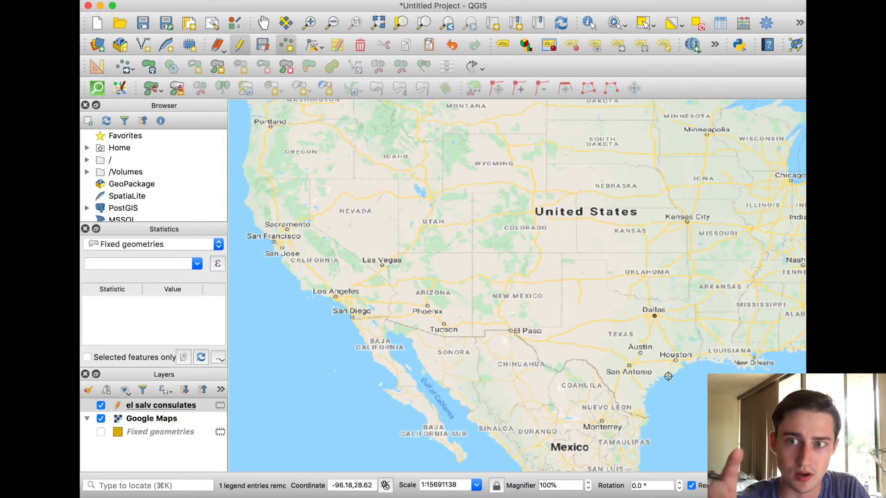
pyautogui.click(676, 361)
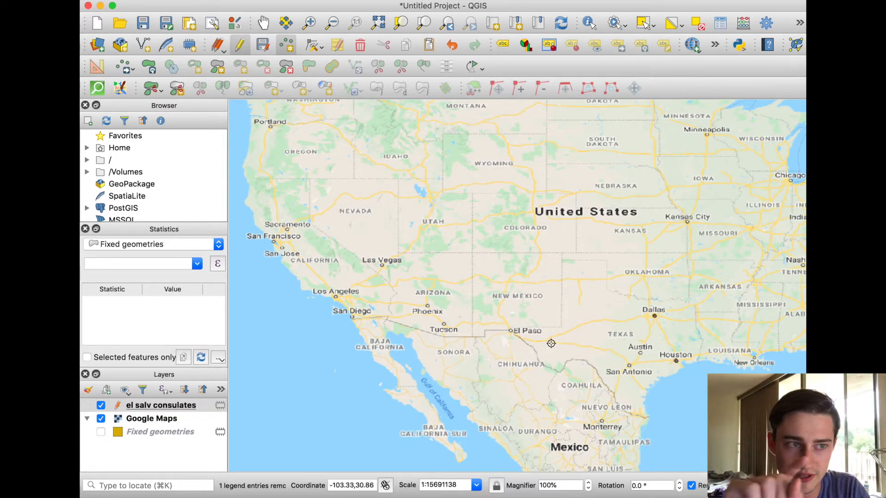
pyautogui.click(510, 331)
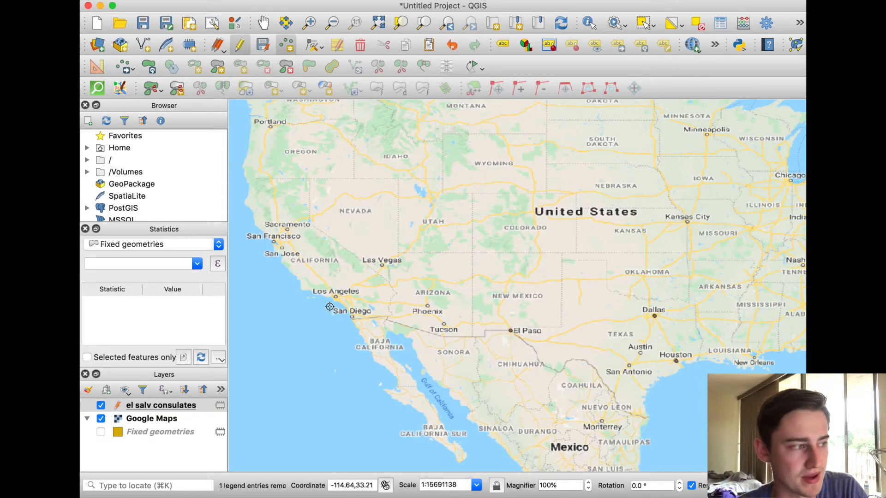
pyautogui.click(336, 296)
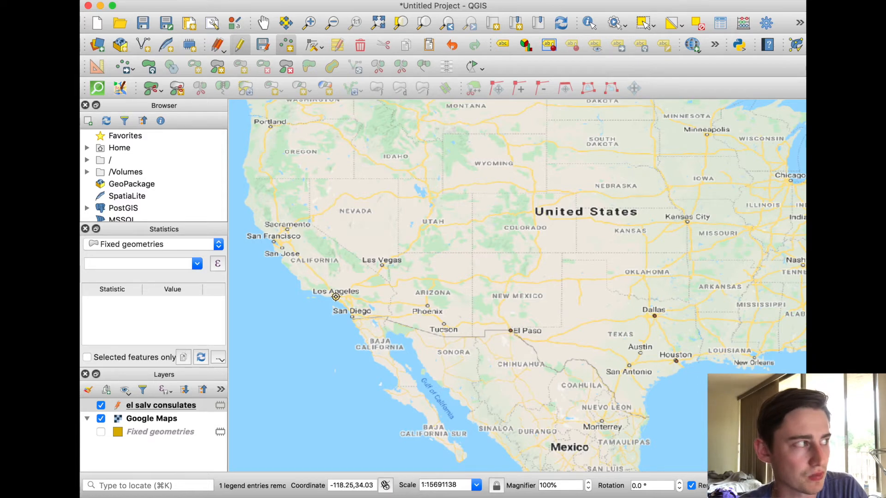
pyautogui.click(241, 50)
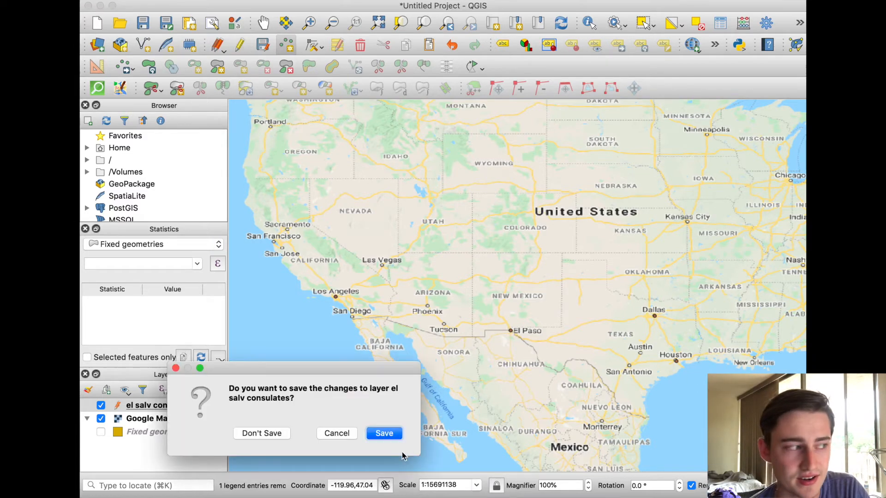
pyautogui.click(386, 431)
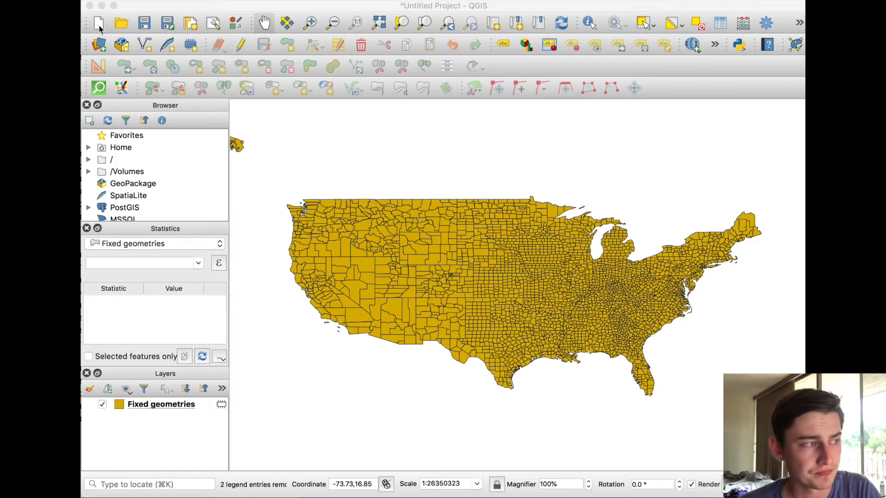
# Load "consulates of el salvador in the US - Sheet1.csv" as a delimited-text point layer (X lon, Y lat, EPSG:4326) and hide Fixed geometries
pyautogui.click(100, 46)
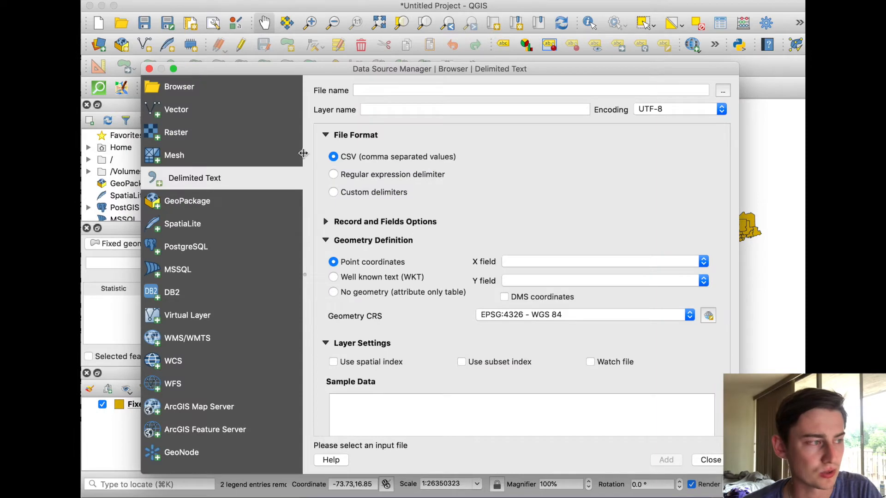
pyautogui.click(180, 180)
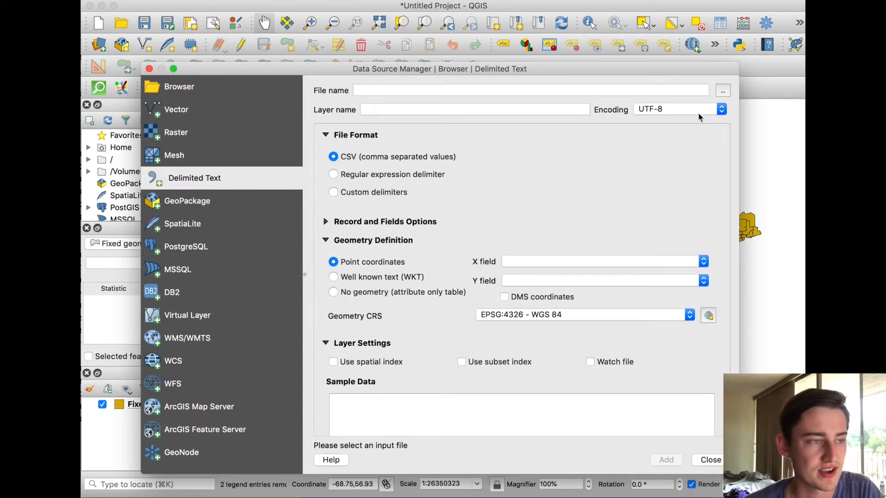
pyautogui.click(727, 91)
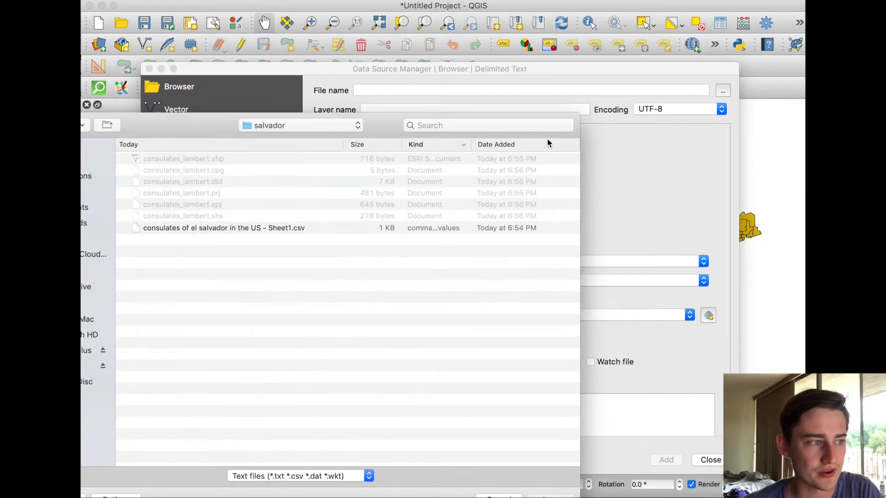
pyautogui.click(199, 229)
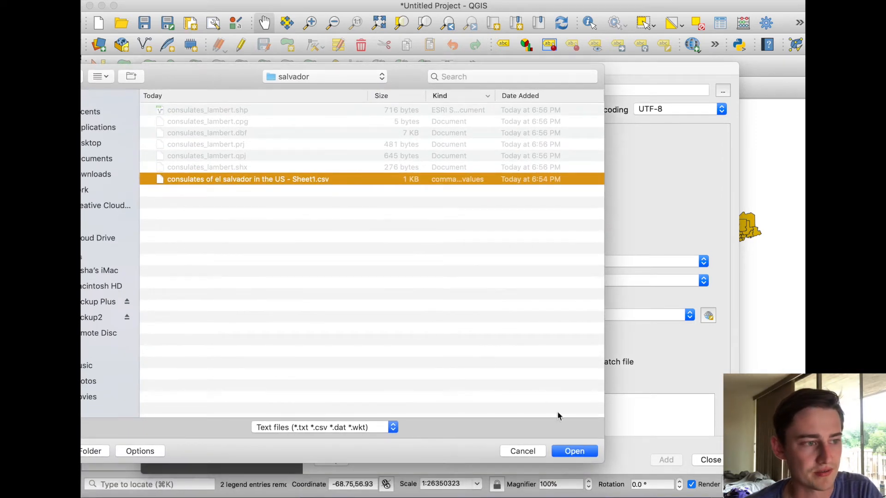
pyautogui.click(574, 452)
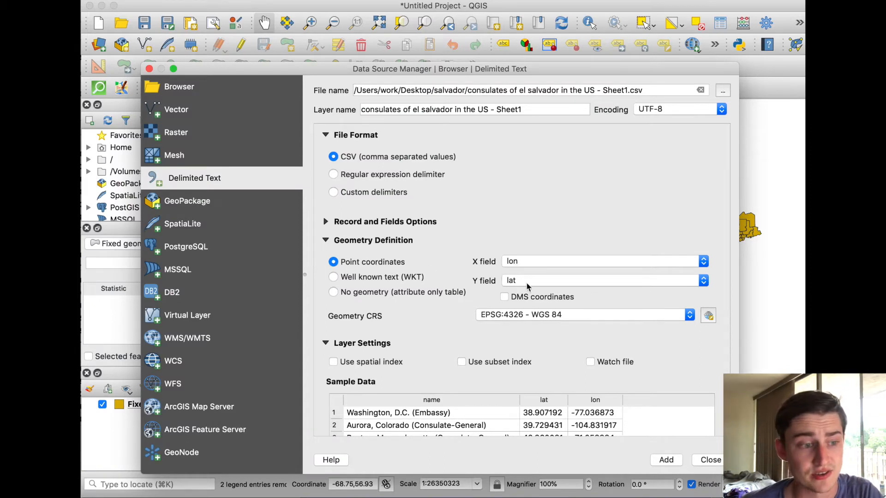
pyautogui.click(668, 460)
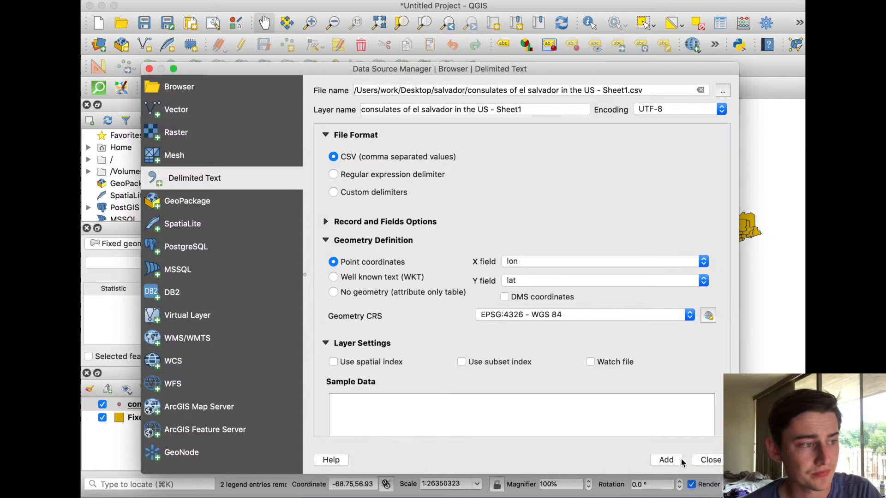
pyautogui.click(710, 461)
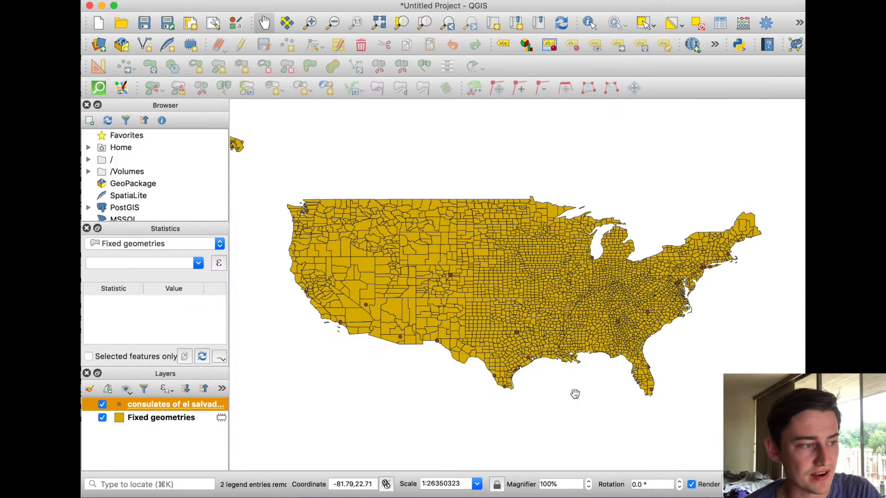
pyautogui.click(102, 418)
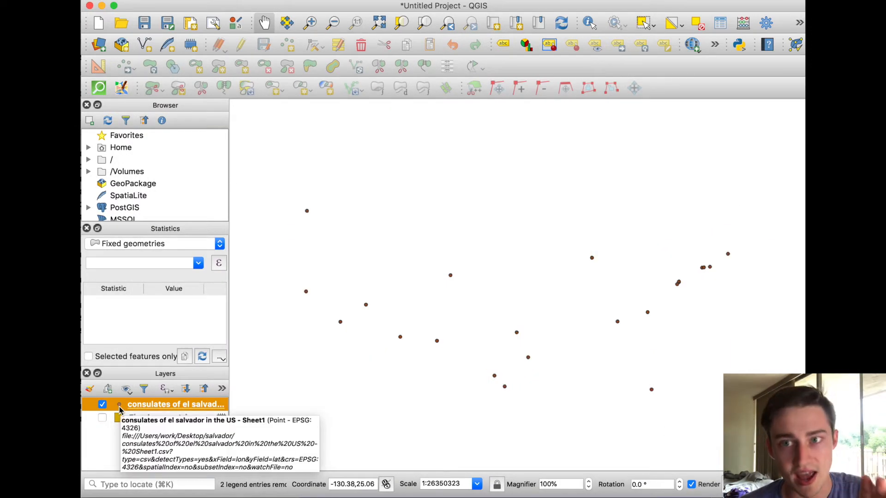
# Export the consulates layer as ESRI Shapefile consulates_lambert.shp in EPSG:102009 North_America_Lambert_Conformal_Conic, overwriting the existing file in the salvador folder
pyautogui.rightClick(121, 409)
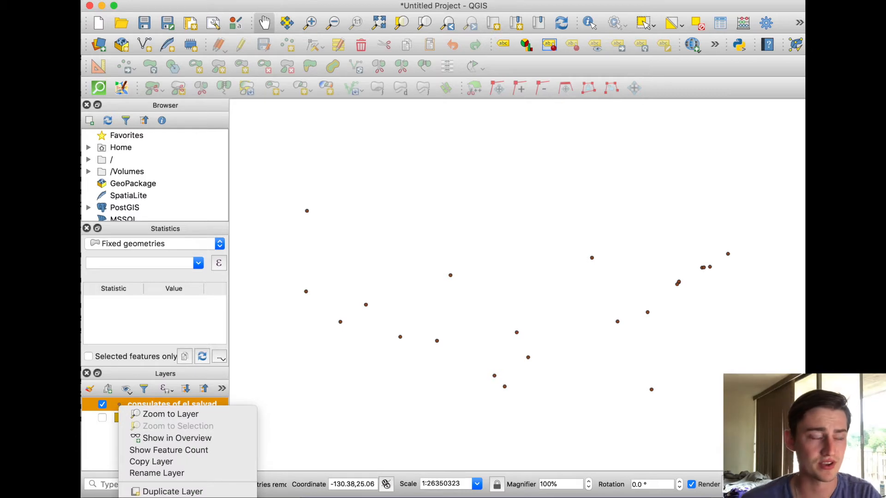
pyautogui.click(300, 496)
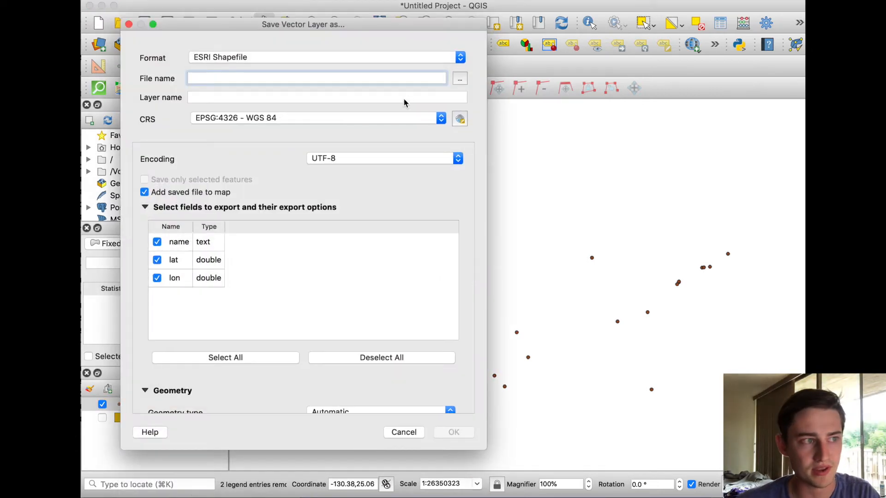
pyautogui.click(460, 80)
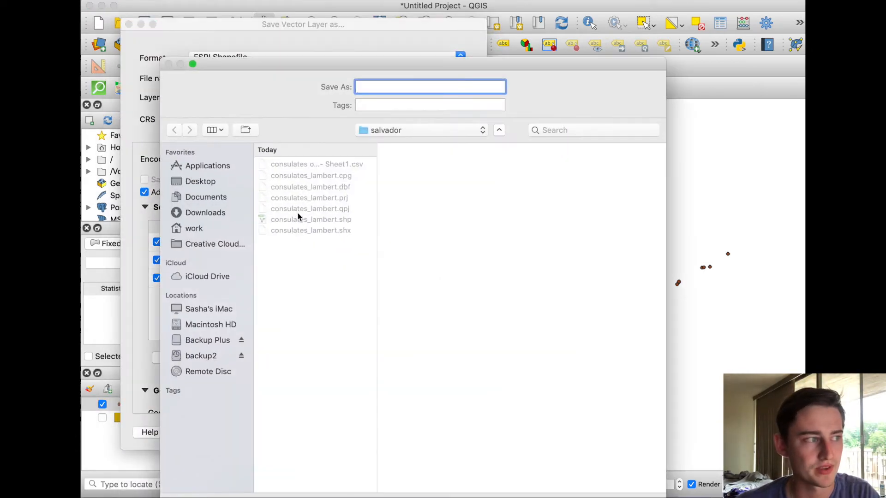
pyautogui.click(291, 221)
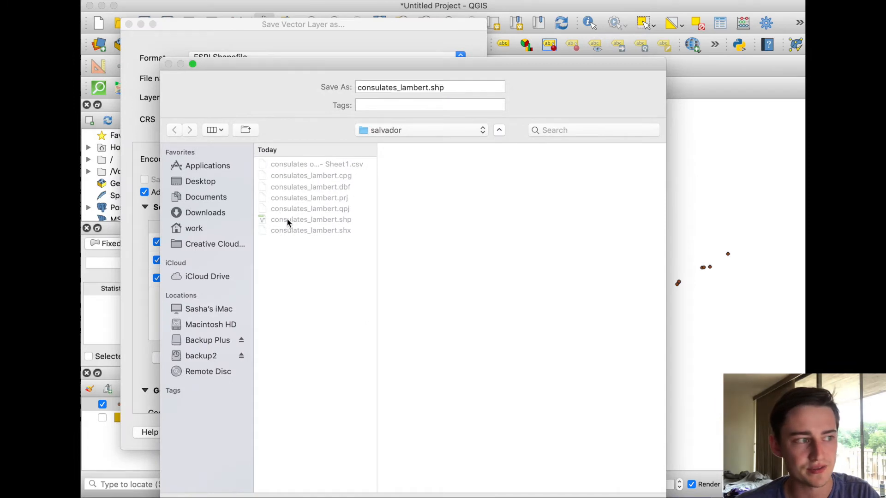
pyautogui.press('Return')
pyautogui.click(224, 120)
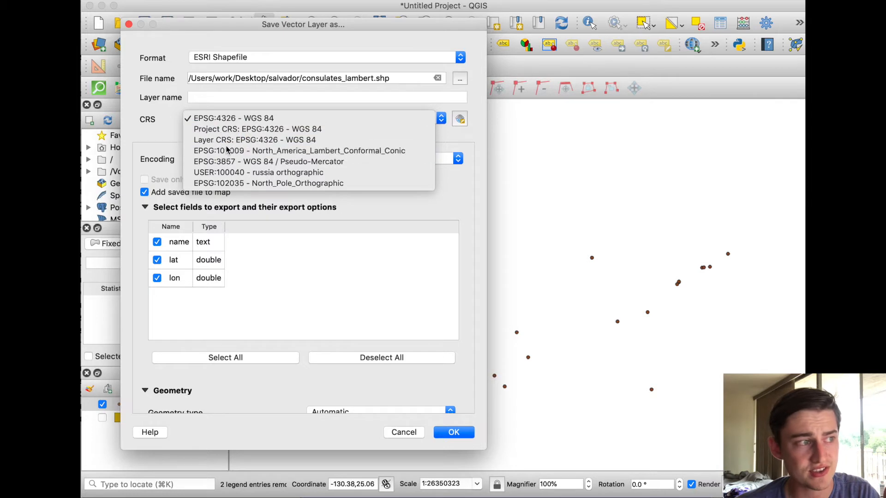
pyautogui.click(224, 151)
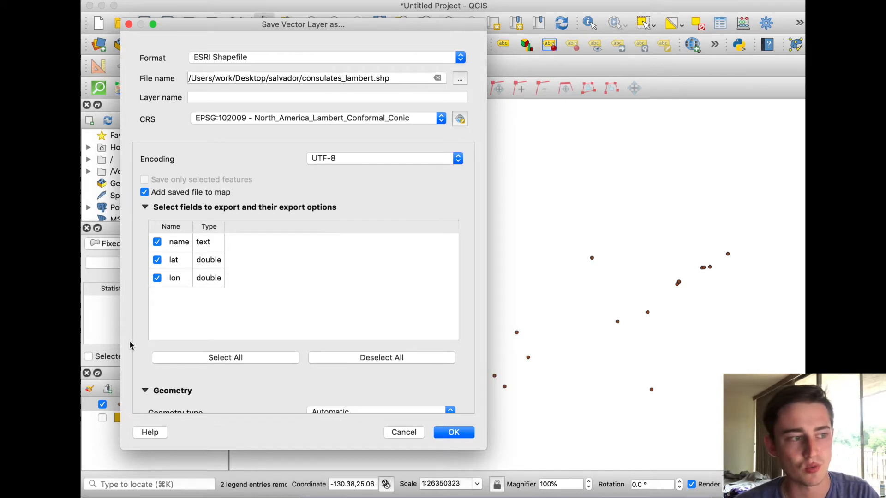
pyautogui.click(441, 433)
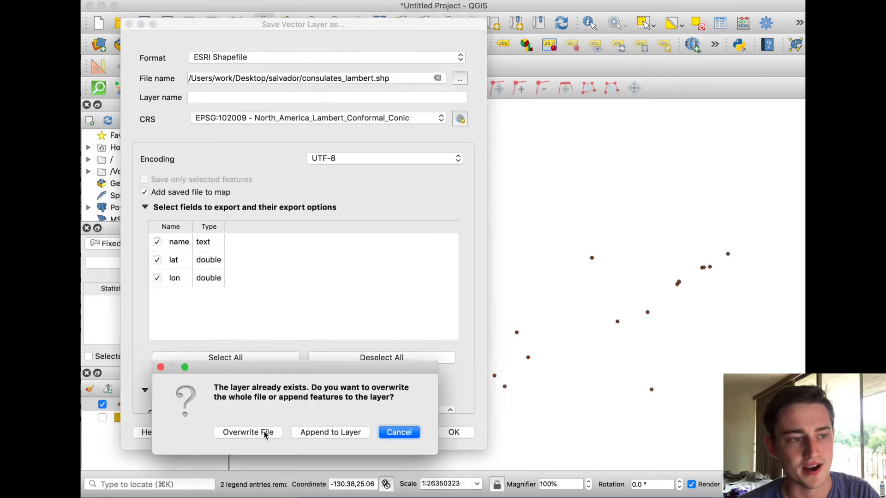
pyautogui.click(267, 430)
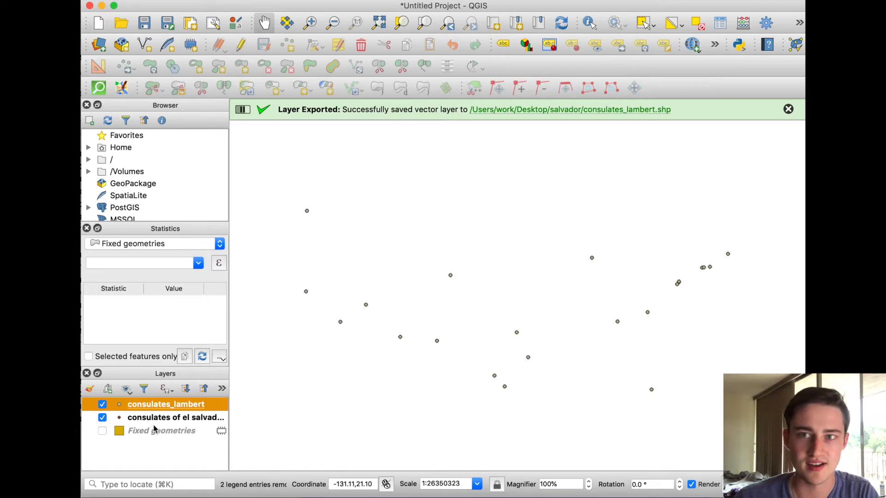
# Remove the original CSV consulates layer from the project and show the Fixed geometries layer again
pyautogui.click(102, 418)
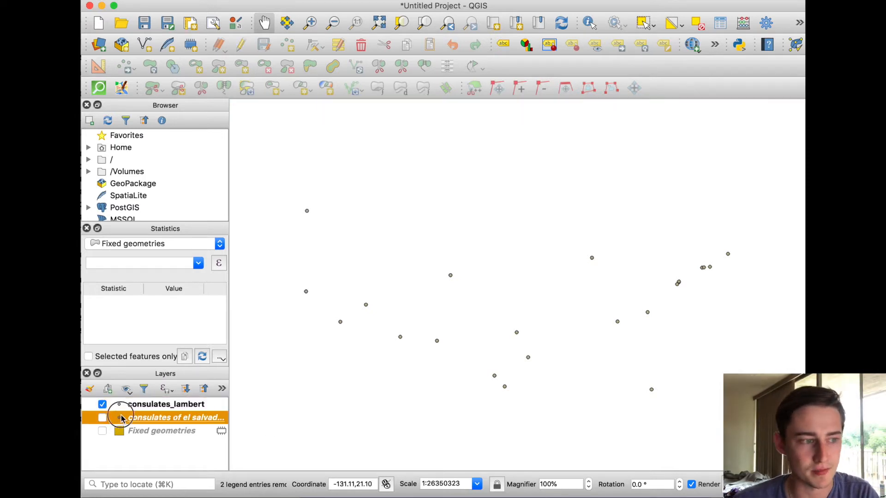
pyautogui.rightClick(120, 420)
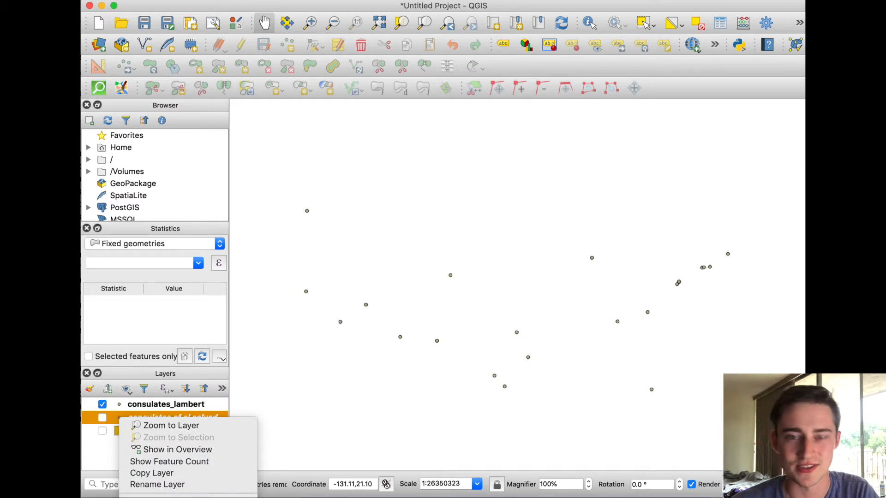
pyautogui.click(159, 497)
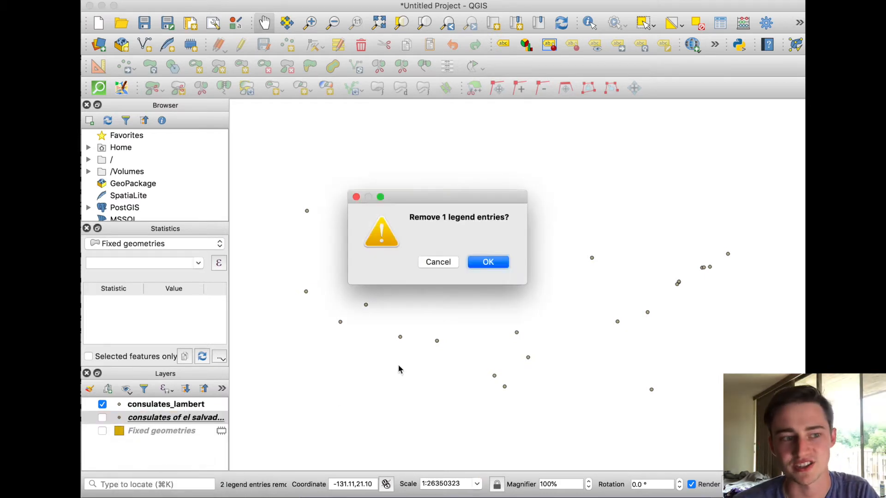
pyautogui.press('Return')
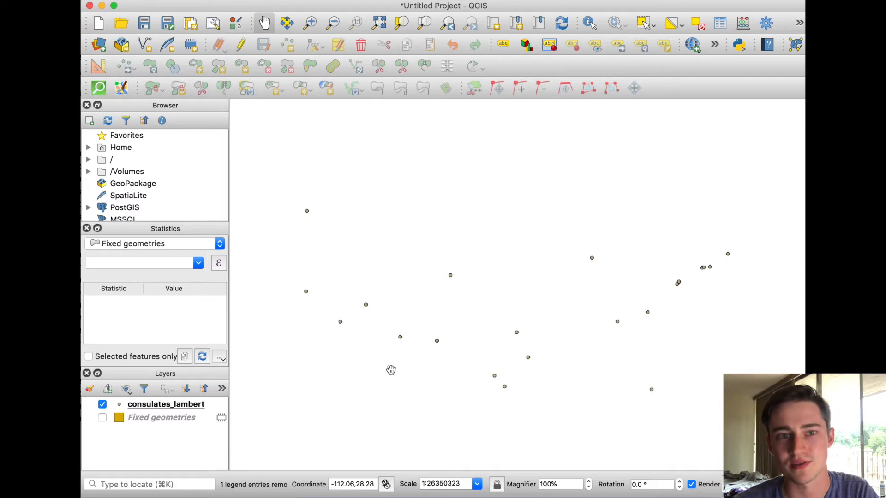
pyautogui.click(102, 418)
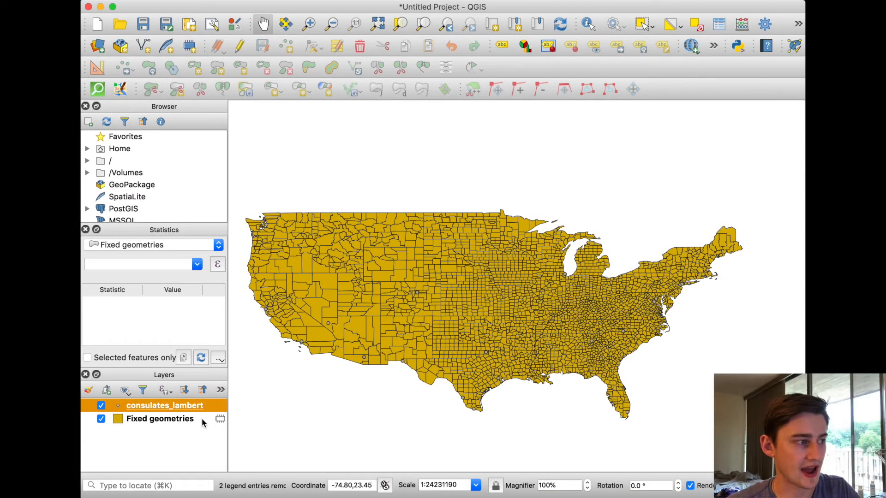
# Set the project coordinate reference system to North_America_Lambert_Conformal_Conic (EPSG:102009)
pyautogui.click(203, 422)
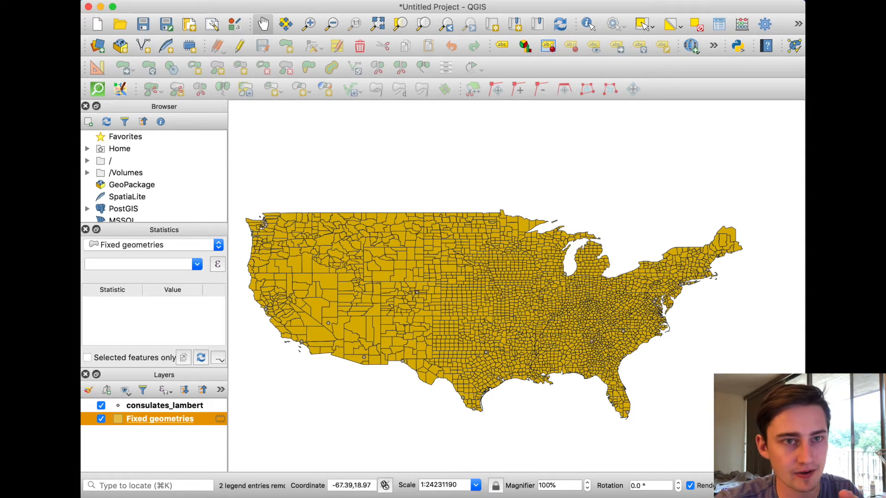
pyautogui.click(728, 485)
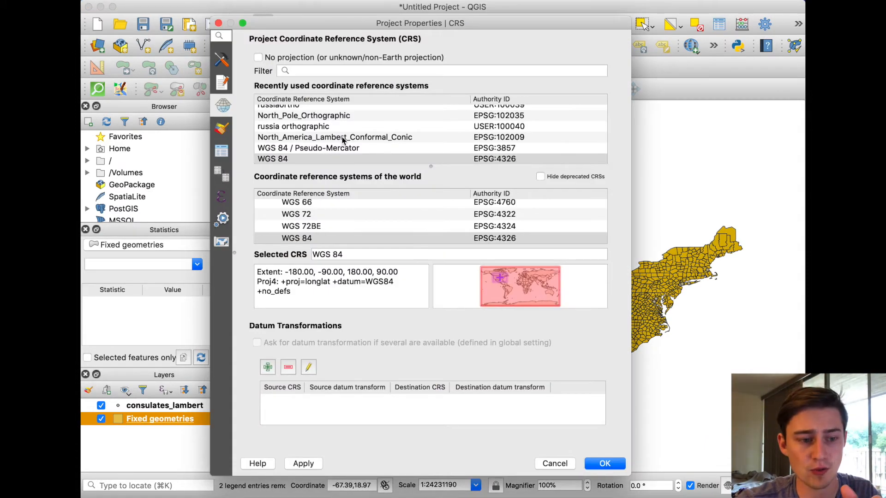
pyautogui.click(323, 137)
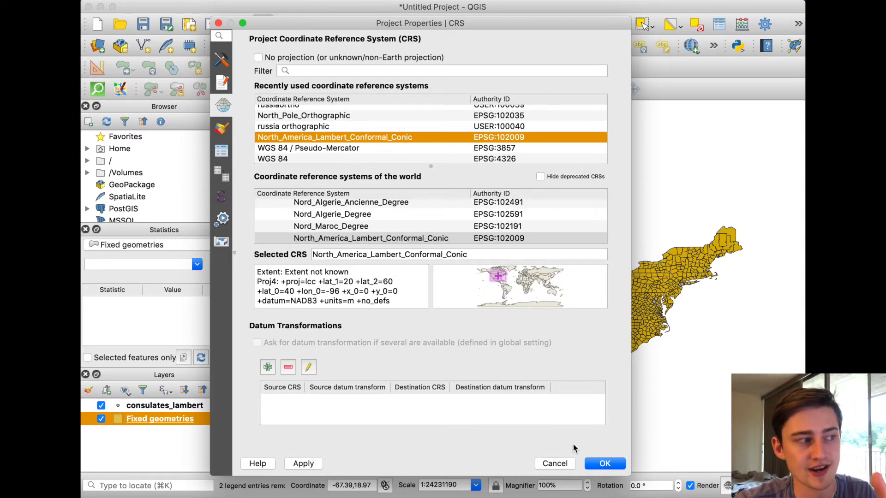
pyautogui.click(604, 464)
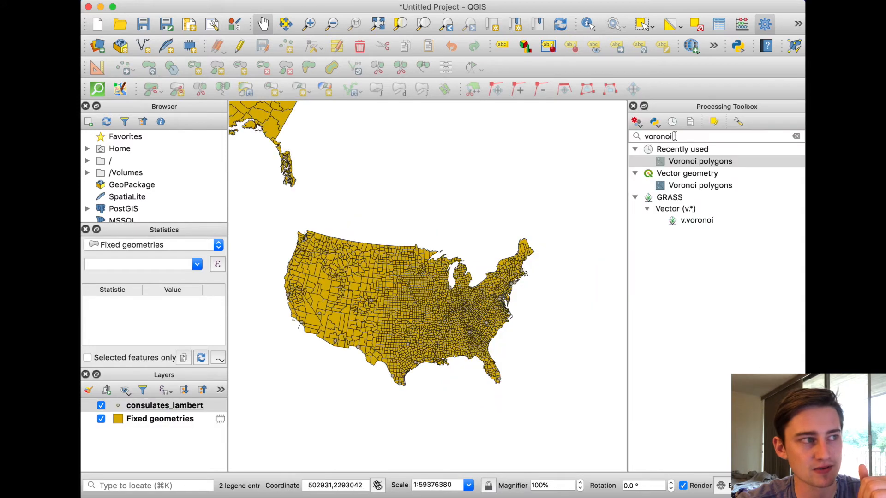
# Generate Voronoi polygons from consulates_lambert as a temporary layer with a buffer region of 100% of the extent
pyautogui.doubleClick(692, 164)
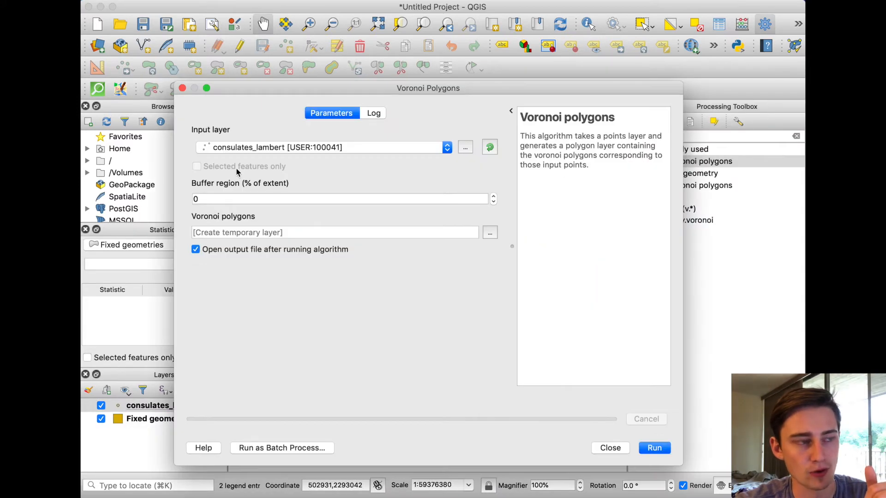
pyautogui.click(209, 197)
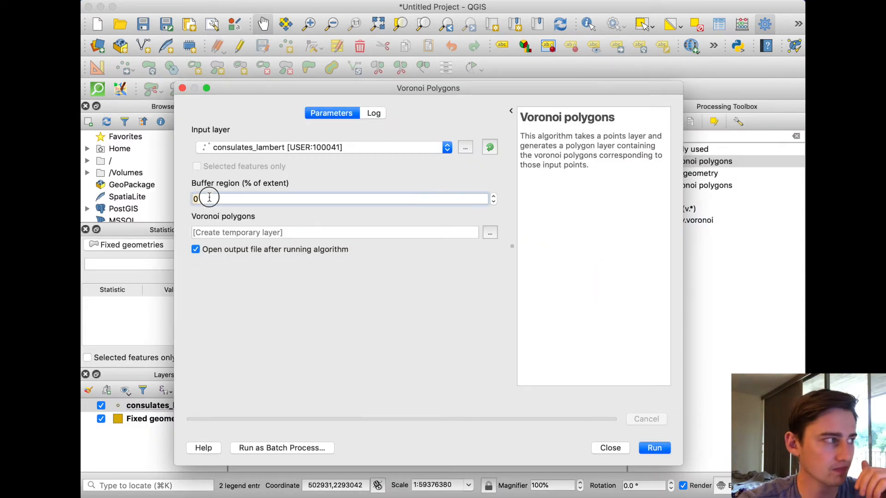
pyautogui.write('100')
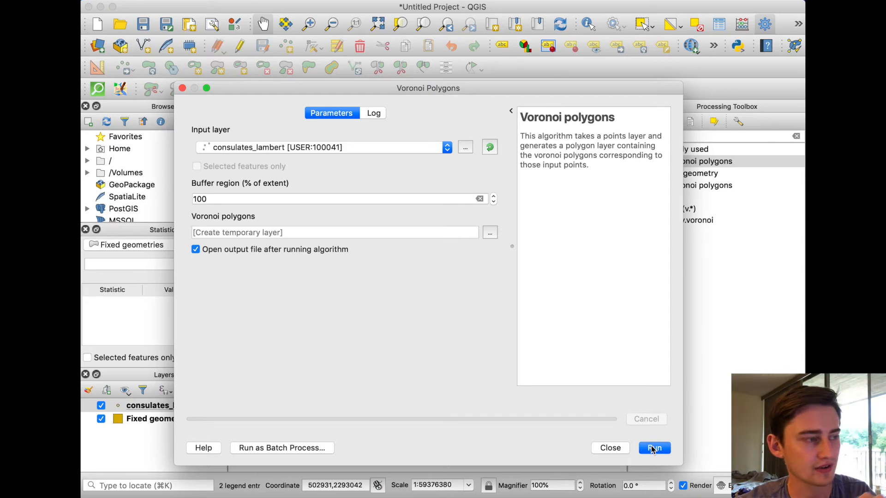
pyautogui.click(653, 448)
pyautogui.click(610, 448)
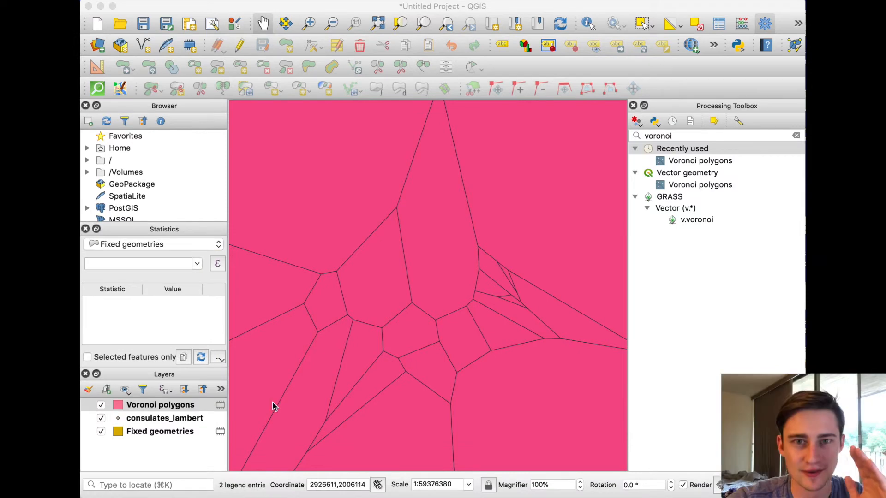
# Hide the Voronoi polygons and consulates_lambert layers, leaving only Fixed geometries shown
pyautogui.click(124, 444)
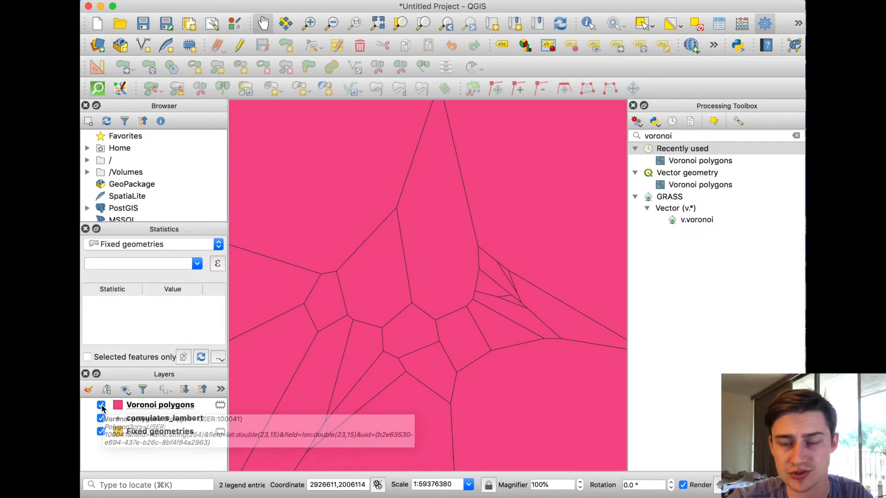
pyautogui.click(101, 406)
pyautogui.click(101, 419)
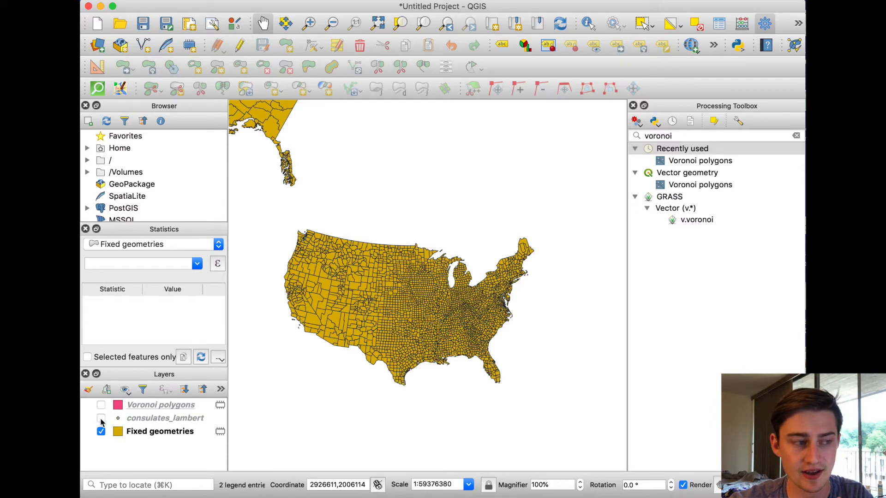
# Find the Point on surface algorithm and run it on the Fixed geometries layer, outputting to a temporary layer
pyautogui.click(194, 432)
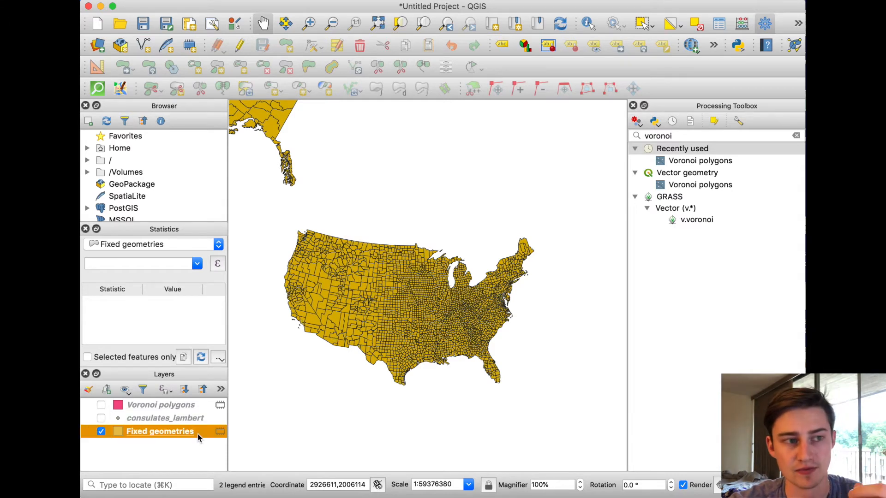
pyautogui.doubleClick(693, 136)
pyautogui.write('point on su')
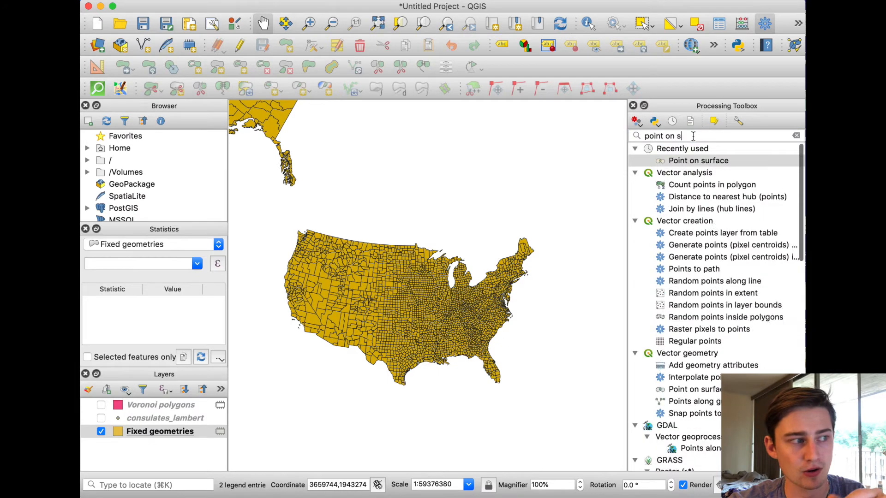
pyautogui.doubleClick(685, 162)
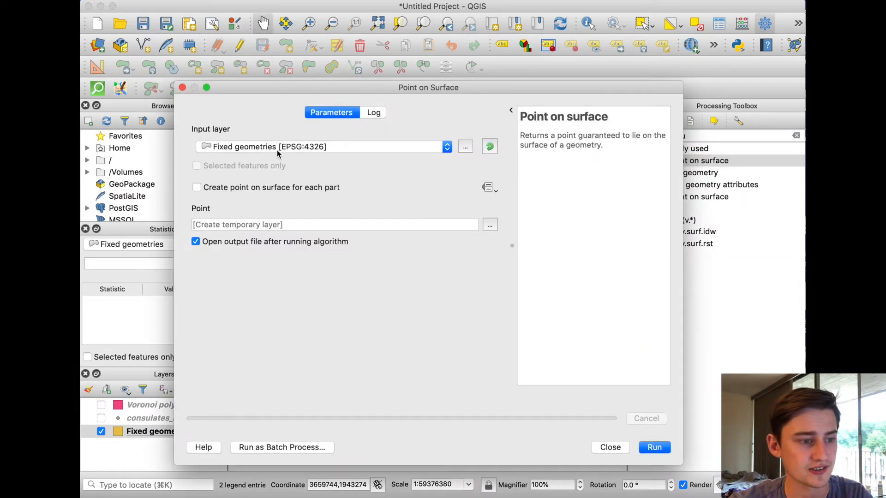
pyautogui.click(654, 447)
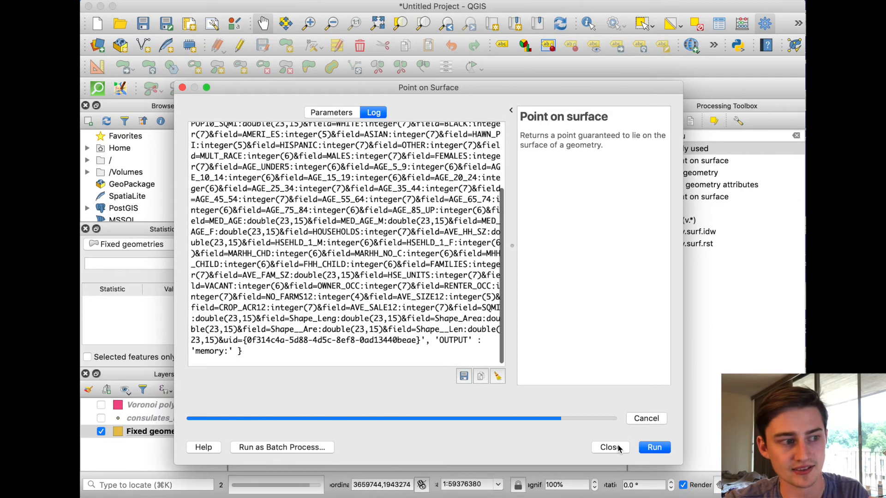
# Hide the Fixed geometries layer and rename the new Point layer to county points
pyautogui.click(610, 448)
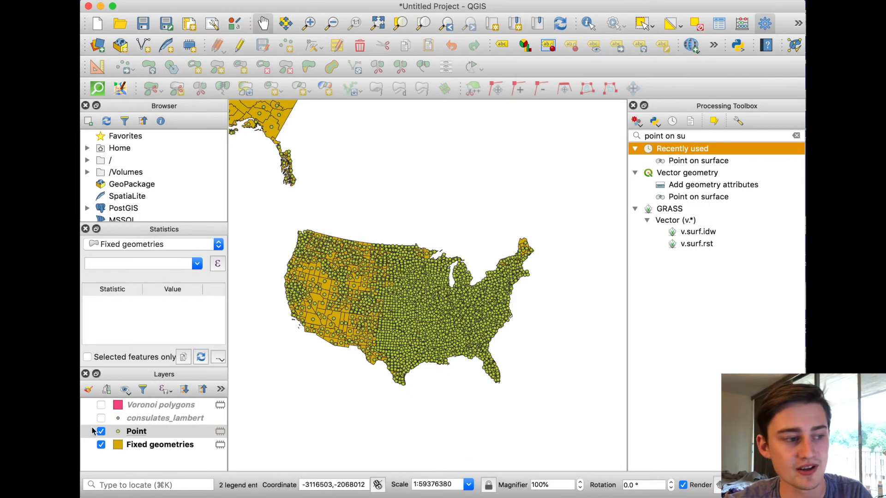
pyautogui.click(101, 445)
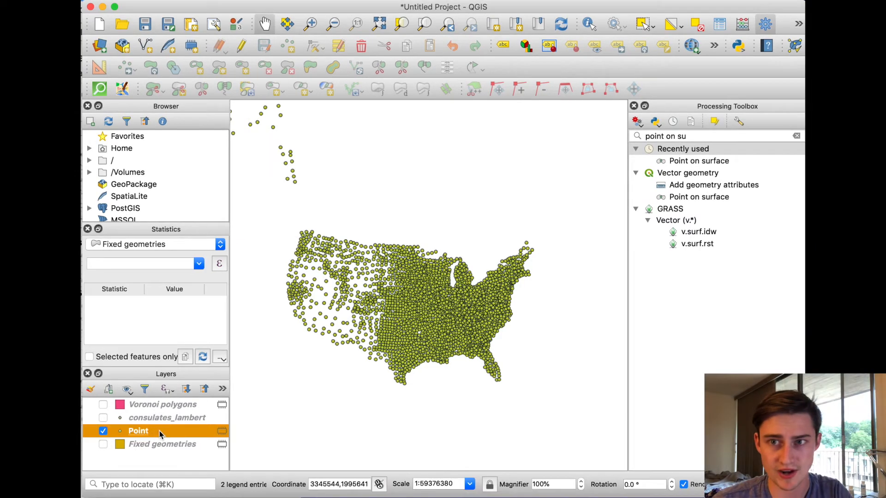
pyautogui.rightClick(140, 436)
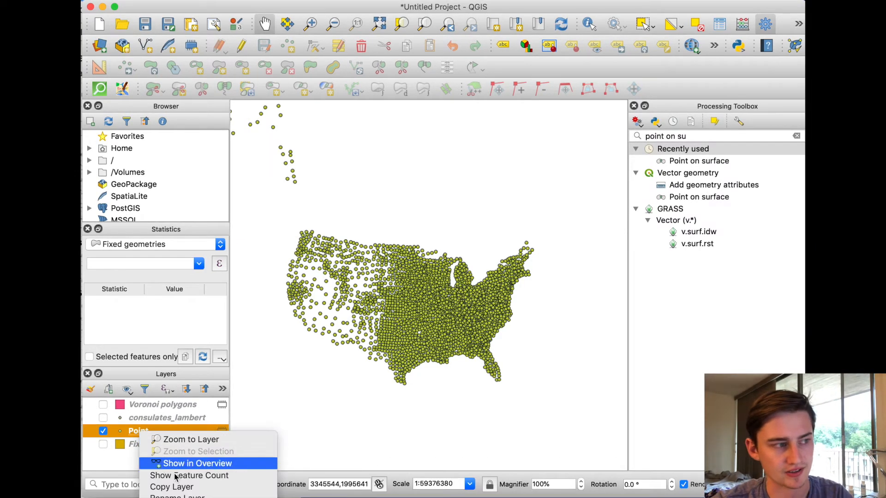
pyautogui.click(182, 495)
pyautogui.write('county points')
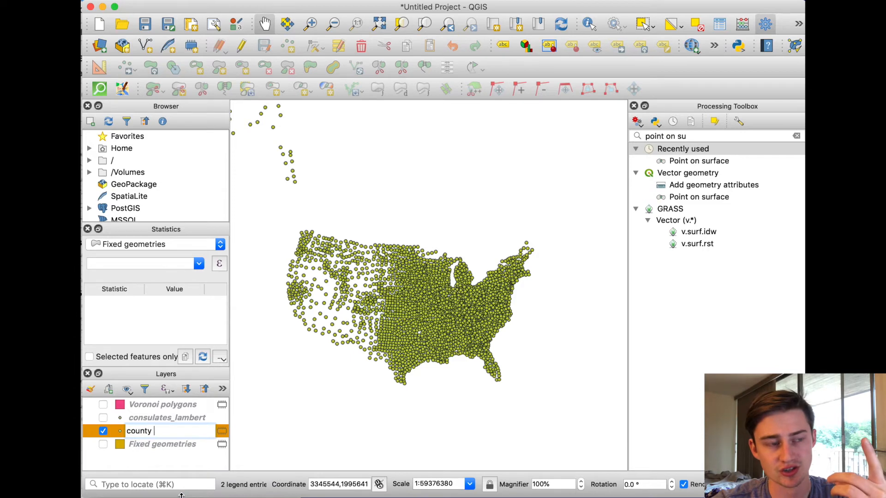
pyautogui.press('Return')
# Show the Voronoi polygons layer and move it beneath county points in the layer order
pyautogui.click(103, 405)
pyautogui.moveTo(111, 405); pyautogui.dragTo(121, 441)
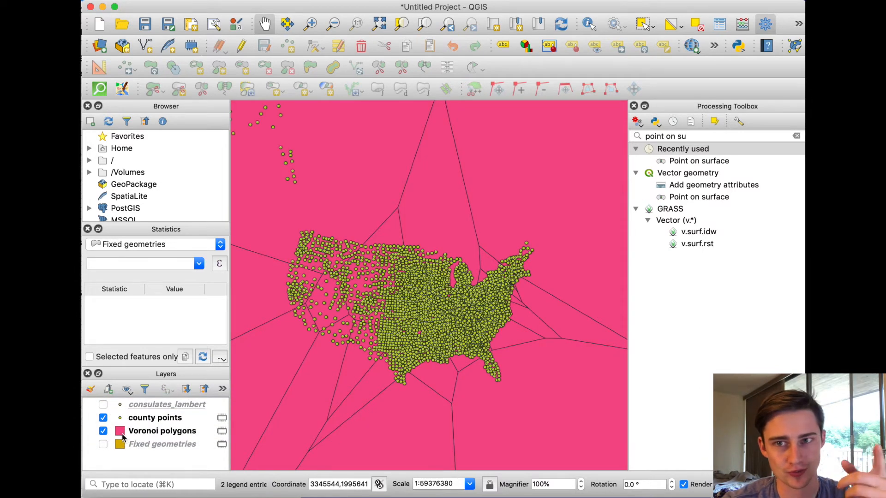
# Join Voronoi polygons attributes by location to county points using intersects, taking attributes of the first located feature only (one-to-one)
pyautogui.tripleClick(687, 137)
pyautogui.write('join by')
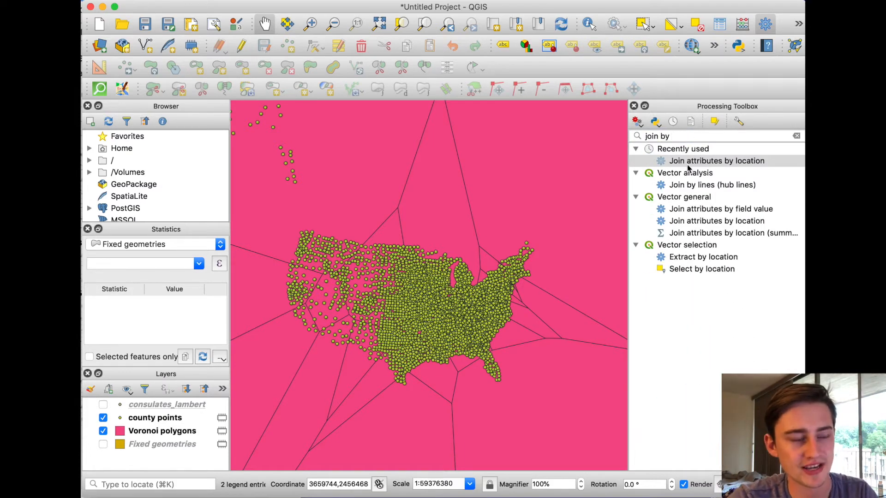
pyautogui.doubleClick(723, 163)
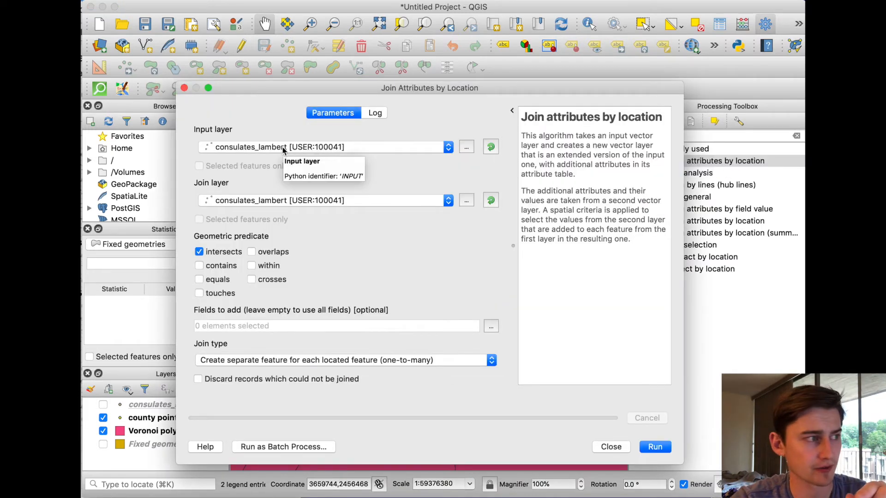
pyautogui.click(283, 147)
pyautogui.click(267, 159)
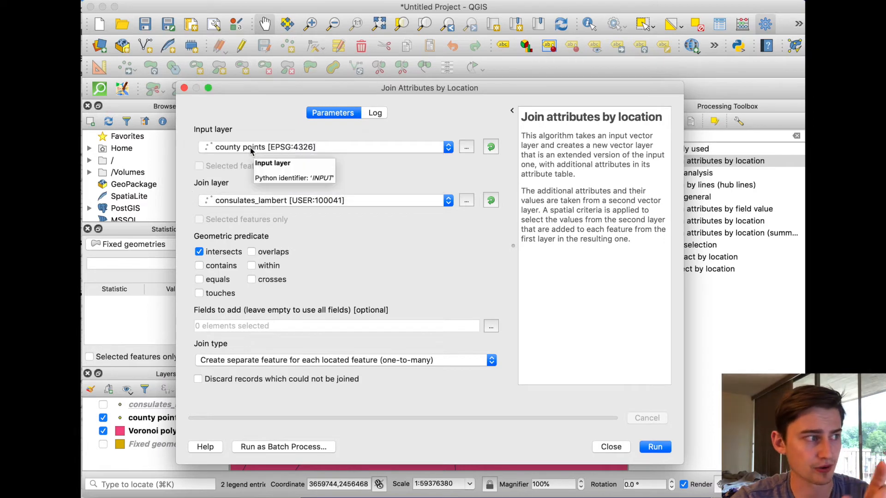
pyautogui.click(253, 201)
pyautogui.click(253, 234)
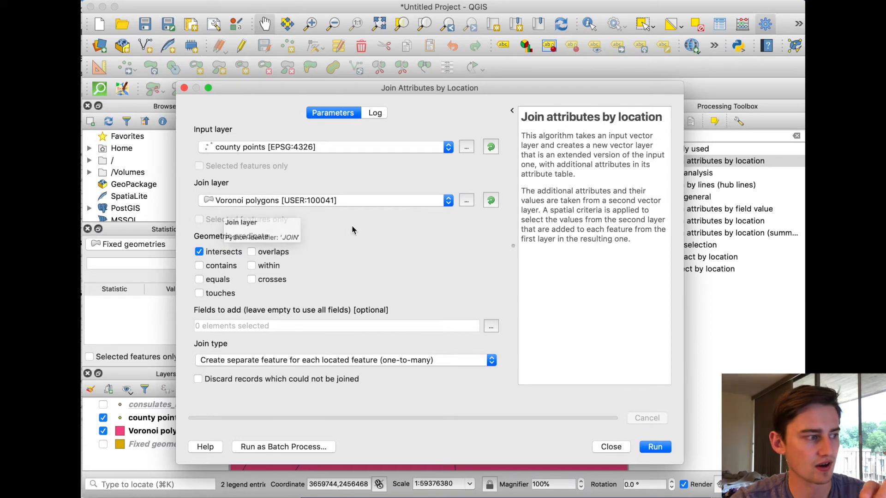
pyautogui.moveTo(257, 363); pyautogui.dragTo(391, 376)
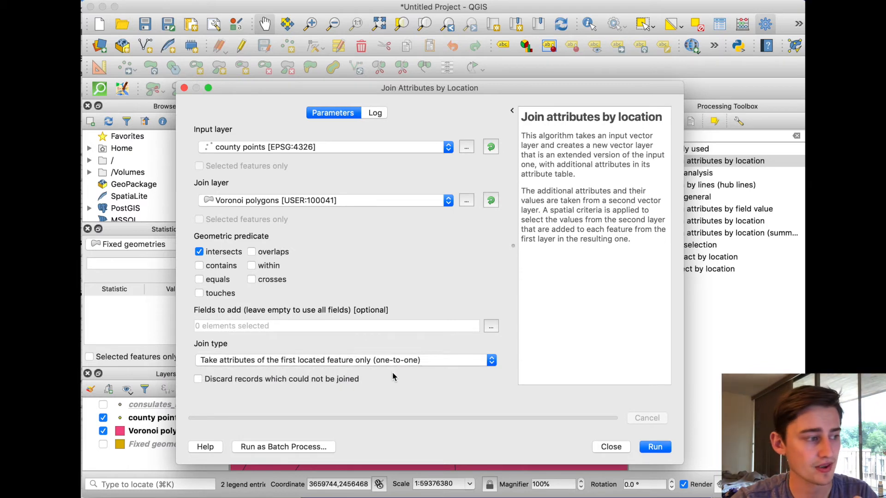
pyautogui.click(652, 447)
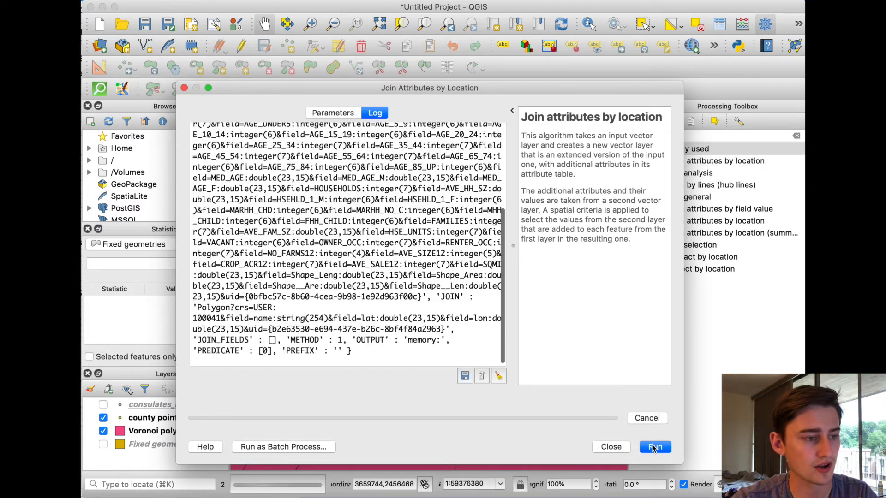
pyautogui.click(610, 447)
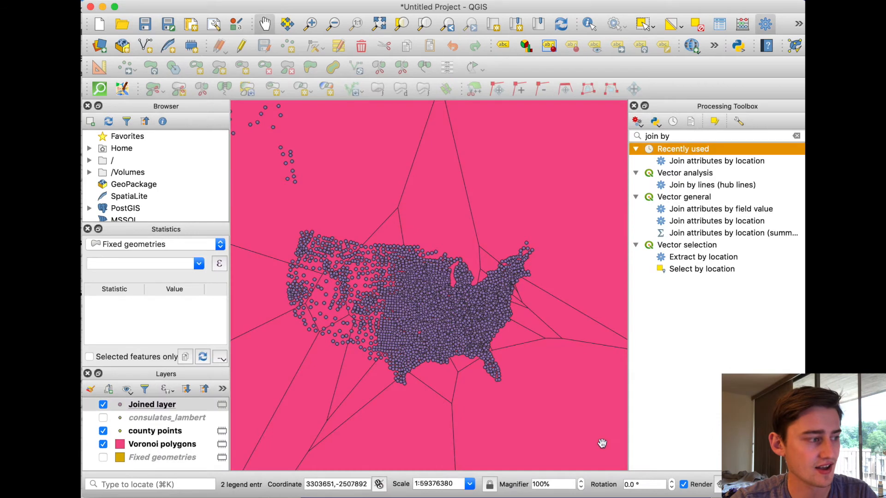
# Hide the Voronoi polygons and county points layers, leaving only Joined layer shown
pyautogui.click(103, 444)
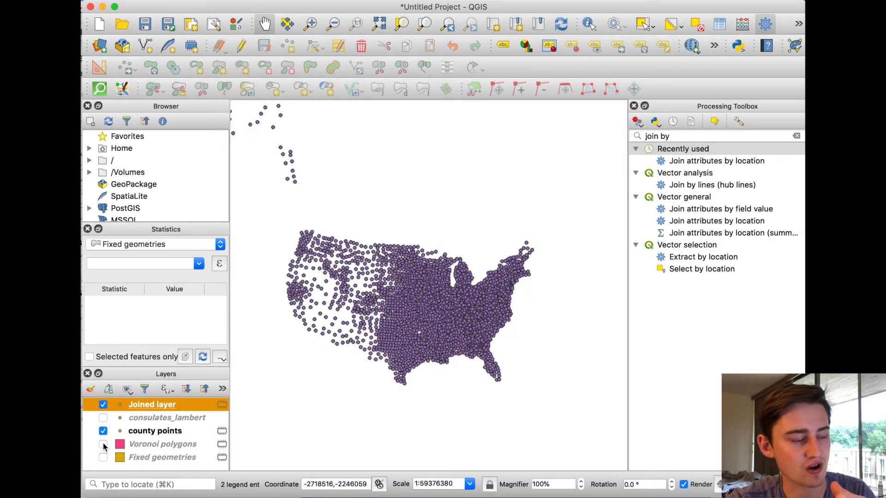
pyautogui.click(103, 432)
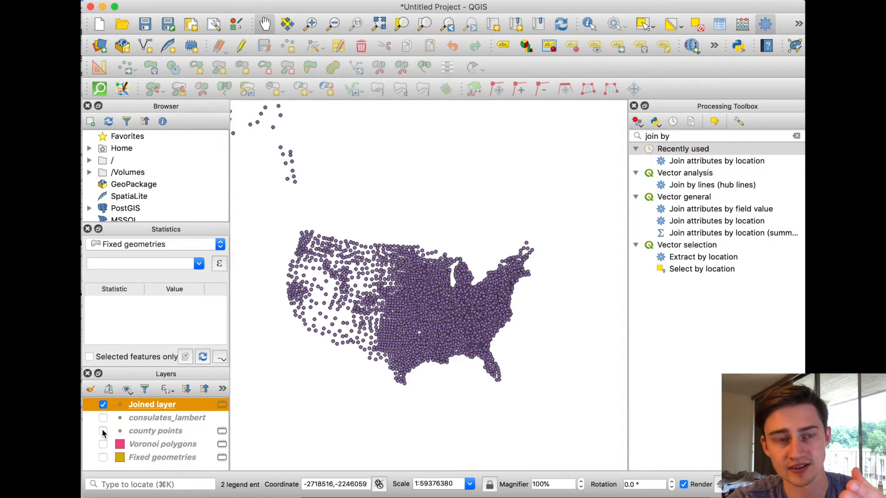
# Style Joined layer with categorized symbology on the name_2 column, classified with random colors
pyautogui.doubleClick(122, 406)
pyautogui.click(256, 101)
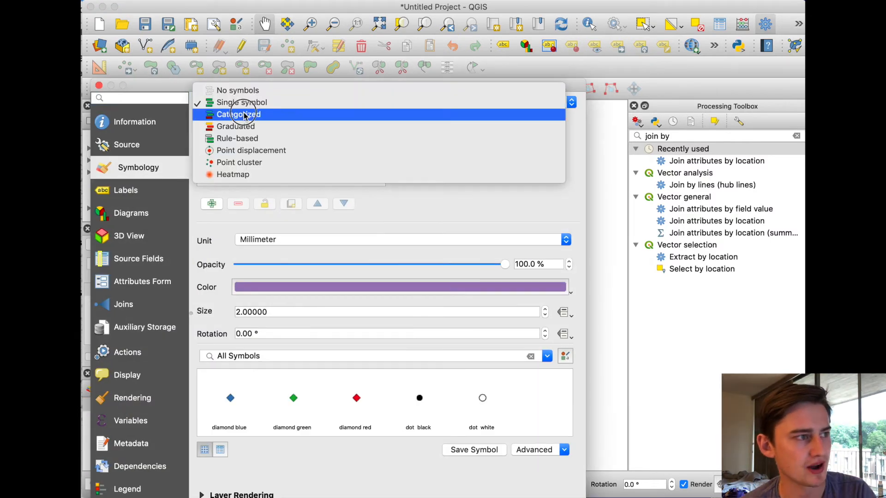
pyautogui.click(245, 116)
pyautogui.click(549, 131)
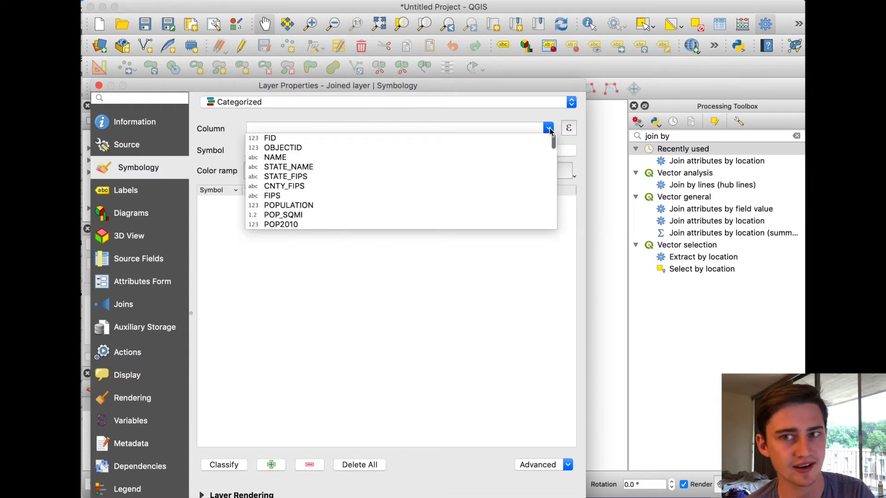
pyautogui.scroll(-10, 310, 167)
pyautogui.scroll(-10, 310, 172)
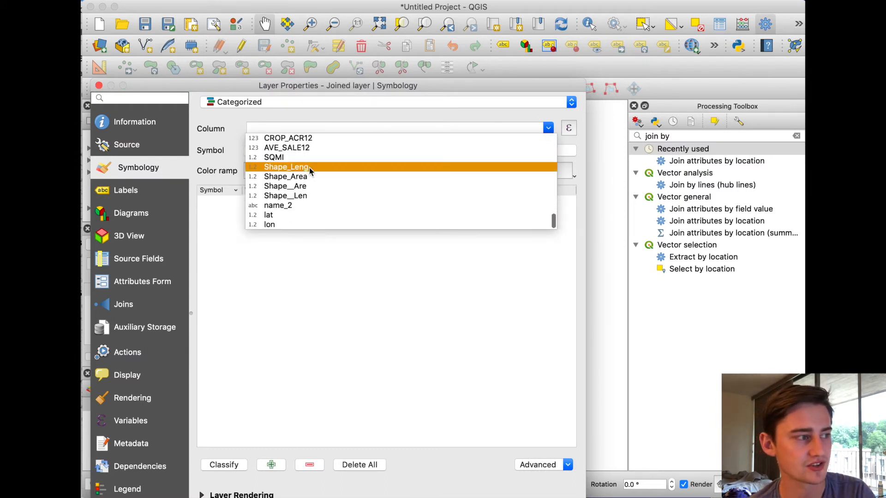
pyautogui.click(280, 206)
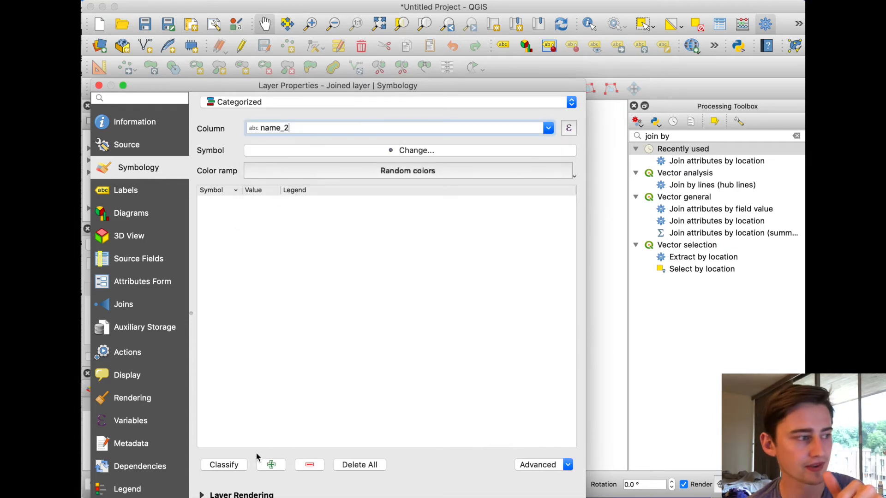
pyautogui.click(224, 465)
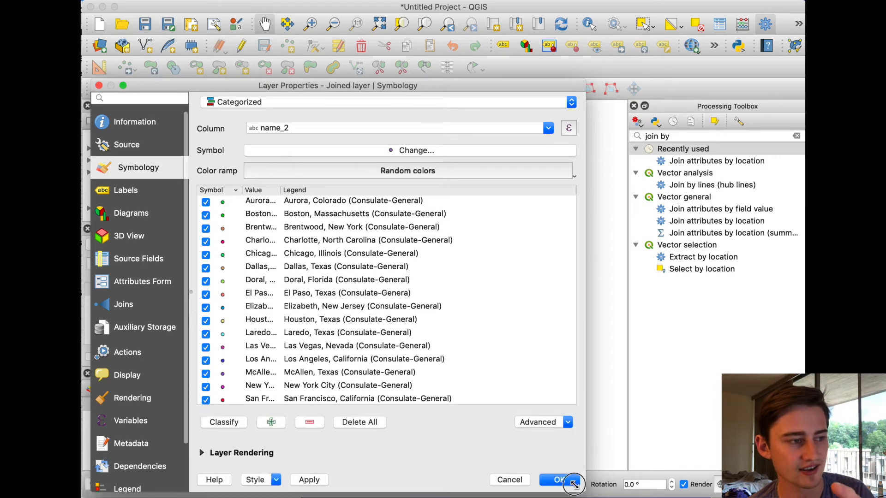
pyautogui.click(562, 476)
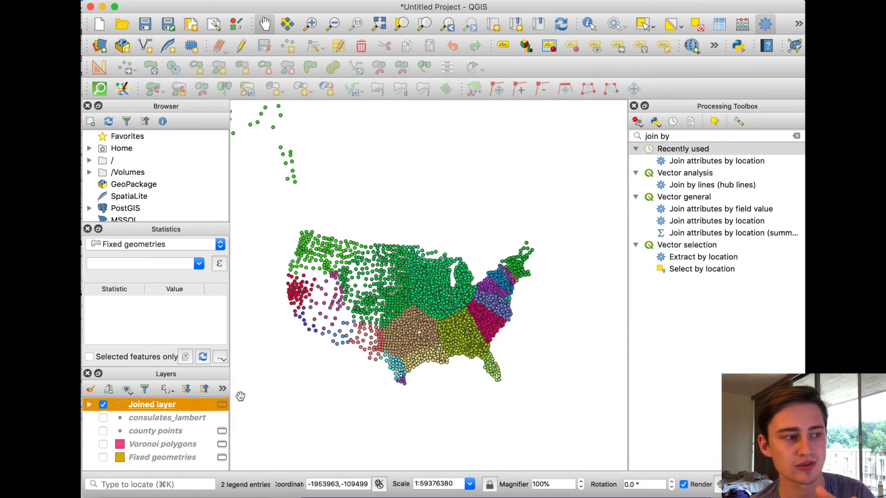
# Temporarily display the Voronoi polygons beneath the categorized points to compare the point colors with the polygon boundaries
pyautogui.click(103, 444)
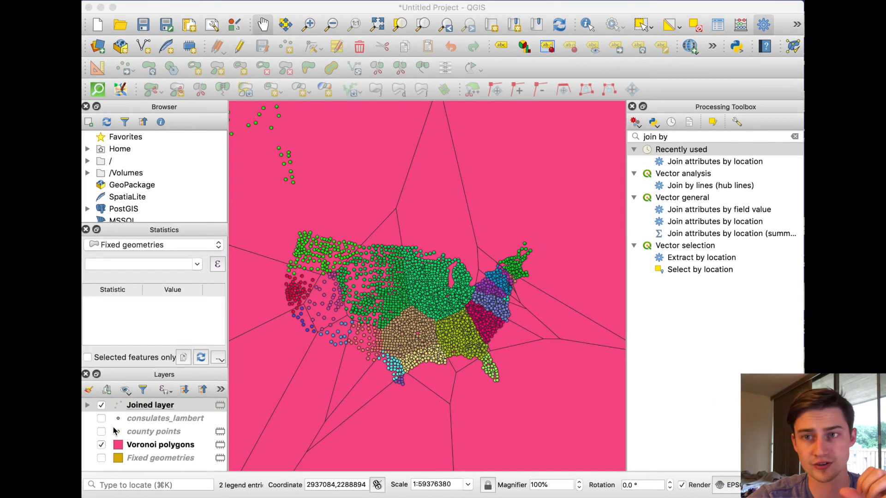
pyautogui.click(118, 406)
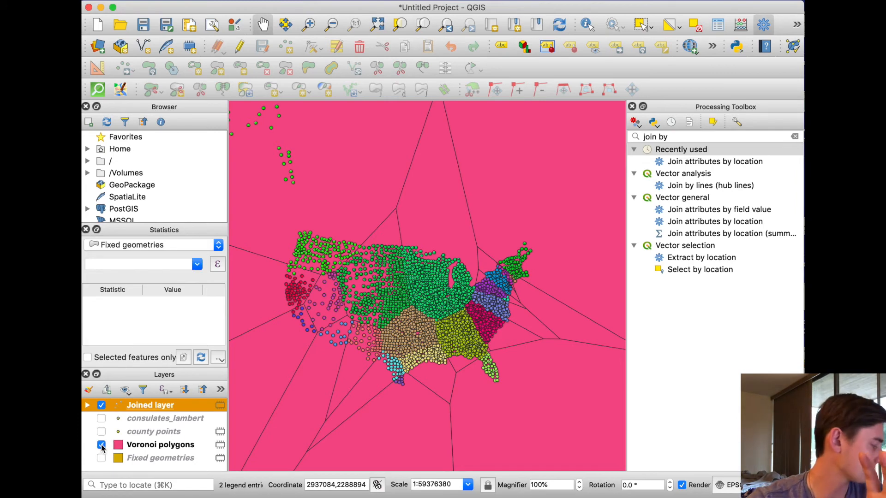
pyautogui.click(101, 445)
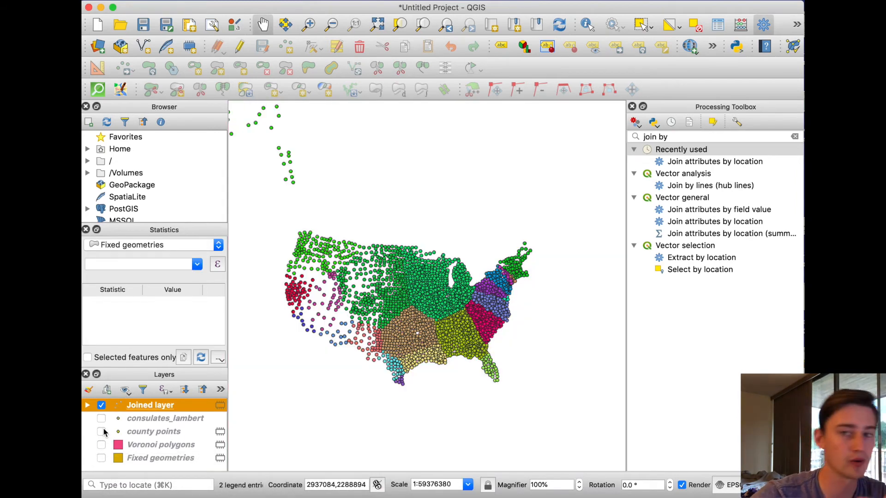
# Show the Fixed geometries layer beneath the categorized points and examine how the points fall within the counties
pyautogui.click(101, 458)
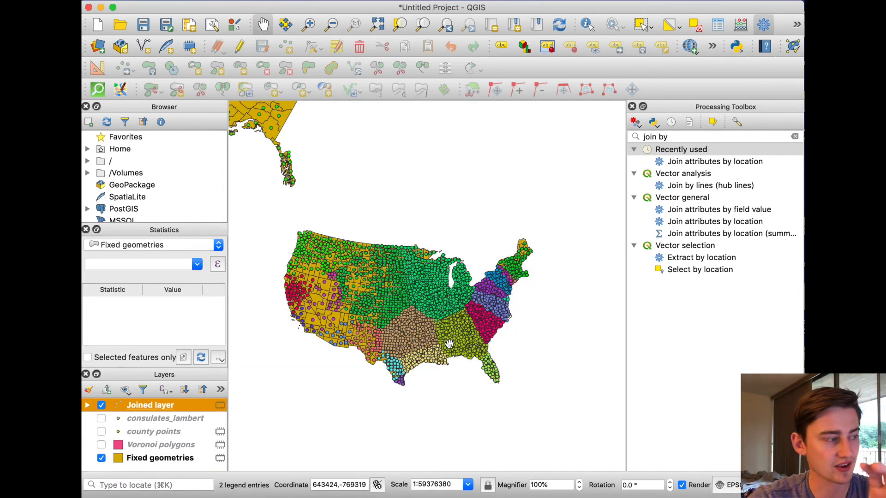
pyautogui.scroll(3, 418, 306)
pyautogui.scroll(-4, 418, 306)
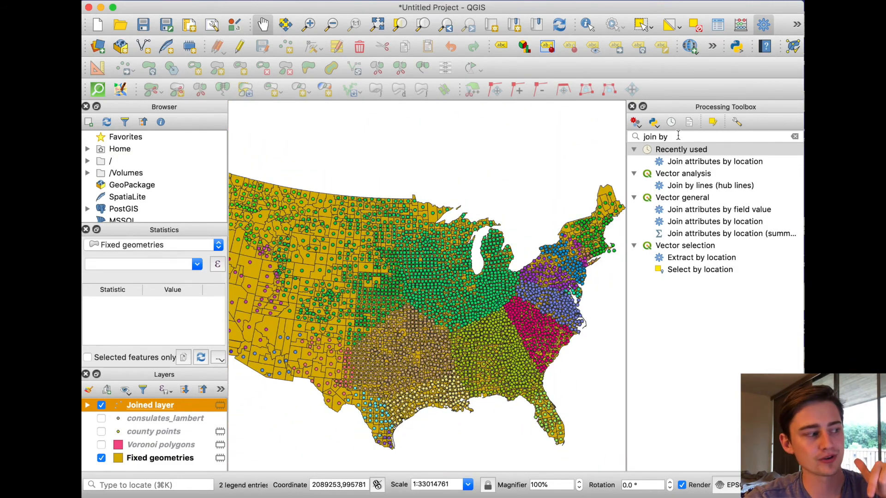
# Join Joined layer attributes by location to Fixed geometries using intersects, taking attributes of the first located feature only (one-to-one)
pyautogui.click(681, 165)
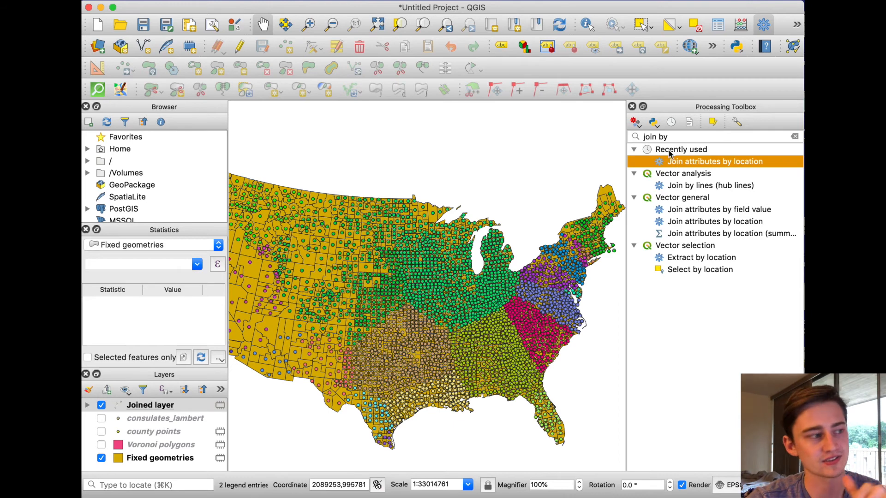
pyautogui.doubleClick(686, 162)
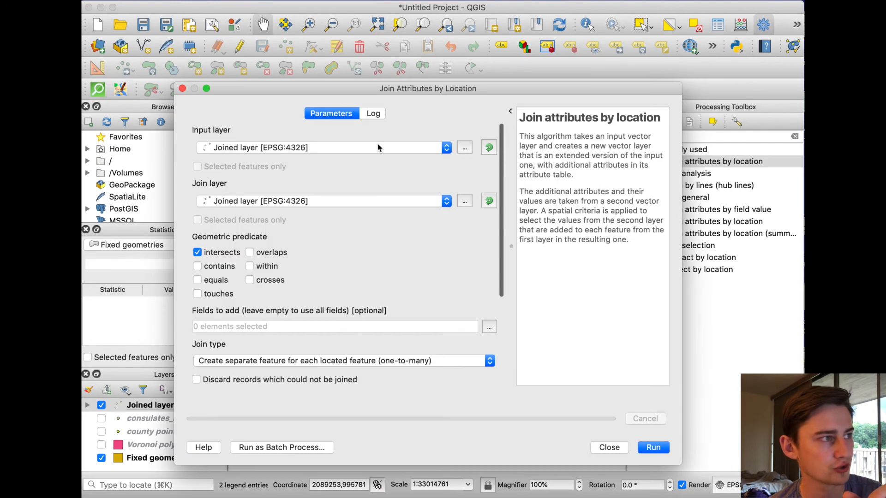
pyautogui.click(267, 149)
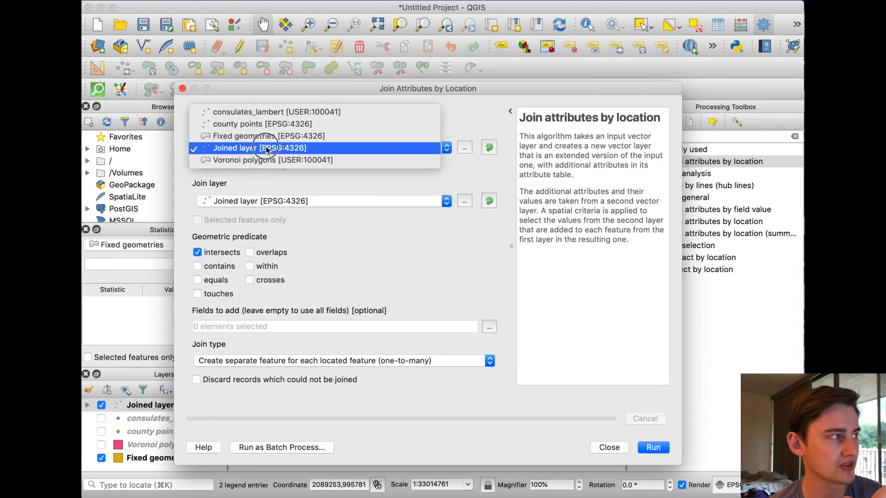
pyautogui.click(265, 136)
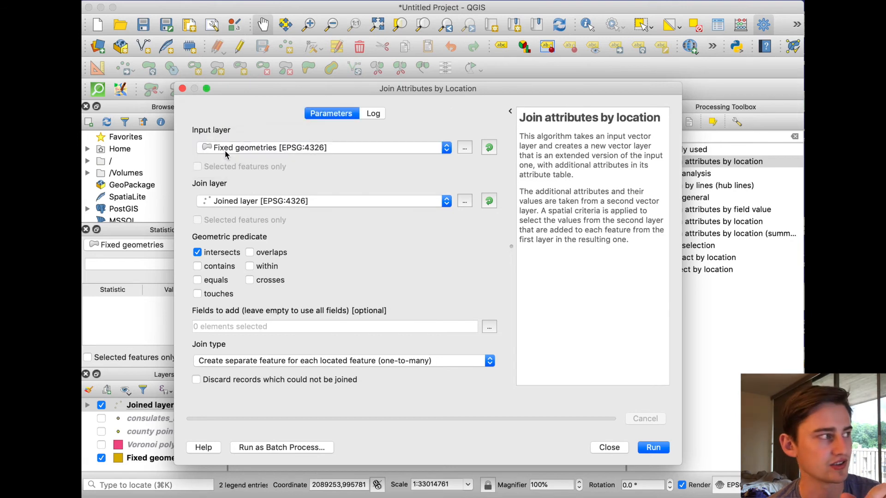
pyautogui.click(243, 204)
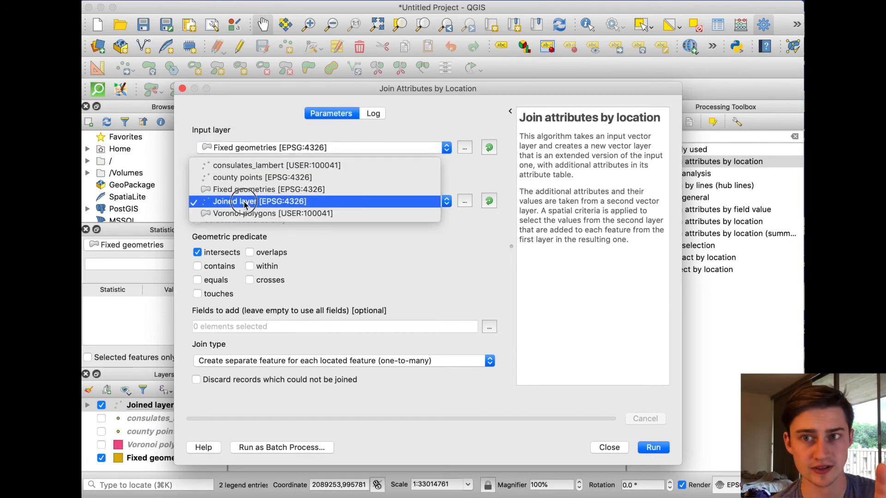
pyautogui.click(244, 203)
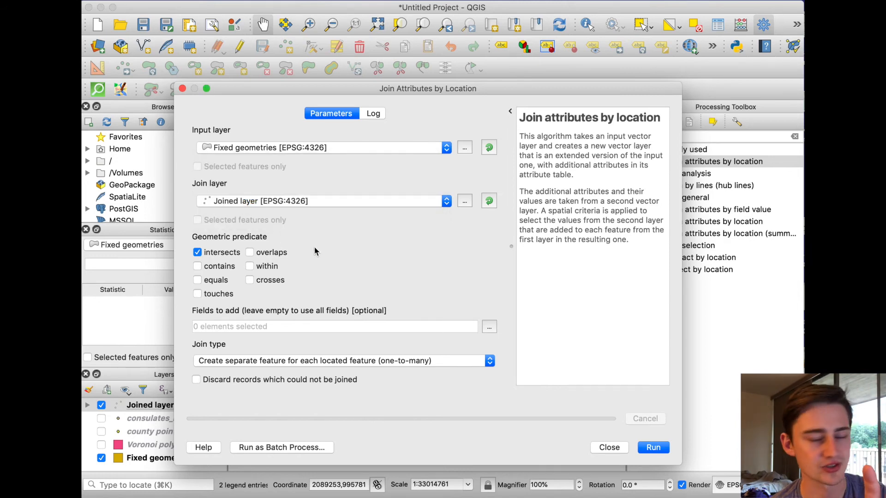
pyautogui.click(377, 356)
pyautogui.click(378, 371)
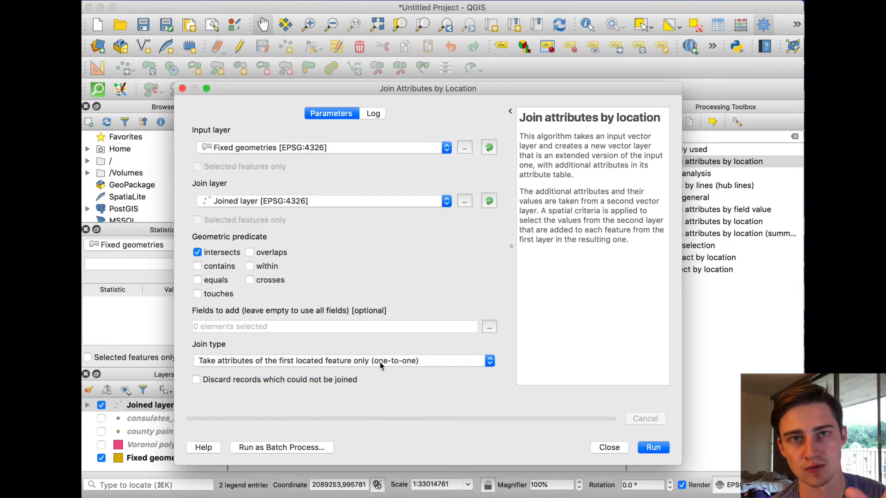
pyautogui.click(652, 448)
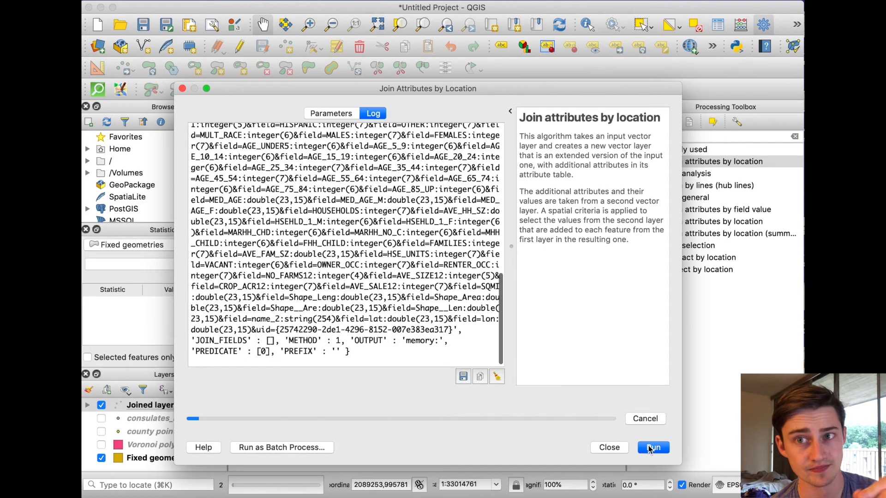
pyautogui.click(600, 447)
# Hide the point Joined layer and Fixed geometries, leaving only the new polygon Joined layer shown
pyautogui.click(101, 418)
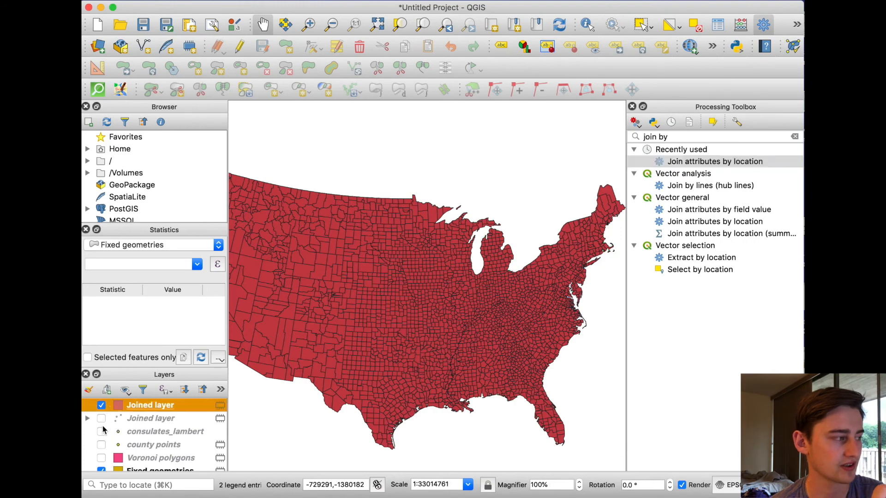
pyautogui.scroll(-1, 103, 434)
pyautogui.click(102, 465)
pyautogui.scroll(1, 111, 446)
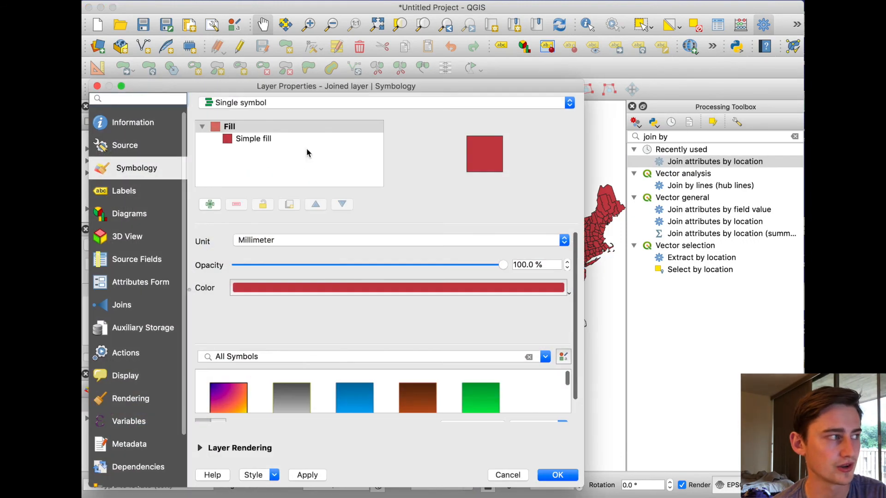
# Style the polygon Joined layer with categorized symbology on the name_2_2 column, classifying all consulates with random colors
pyautogui.click(277, 102)
pyautogui.click(272, 115)
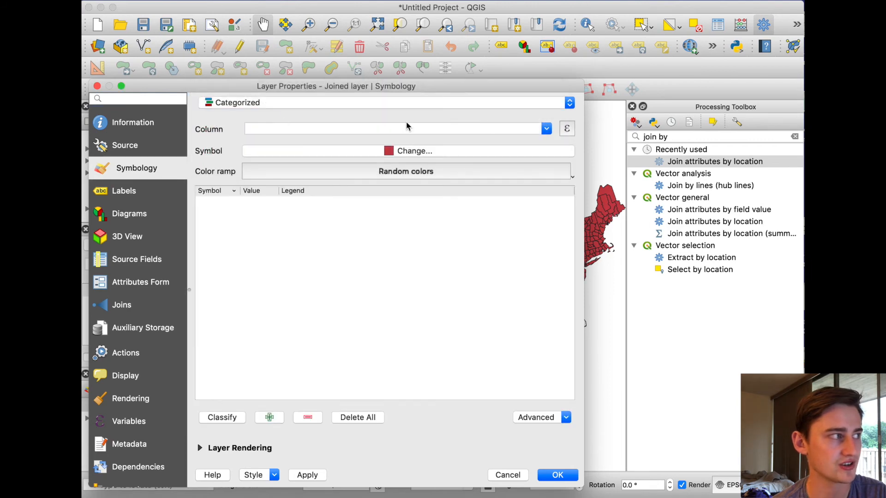
pyautogui.click(545, 130)
pyautogui.scroll(-3, 316, 186)
pyautogui.scroll(-10, 316, 187)
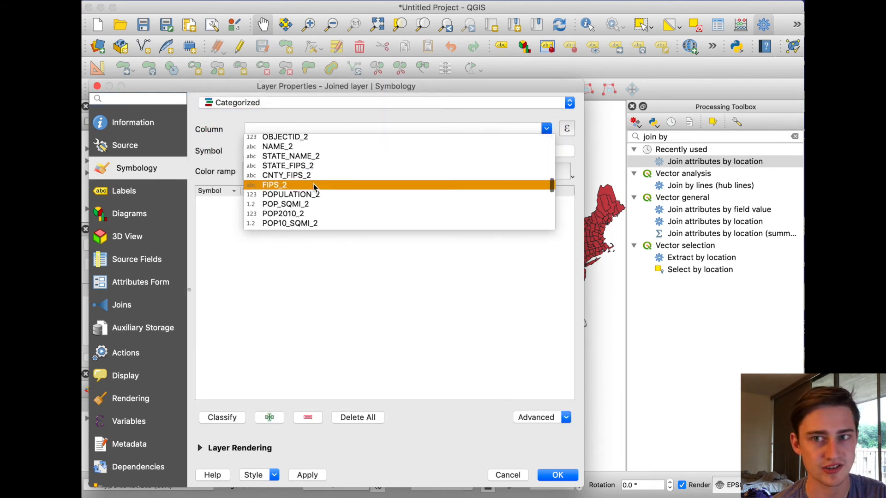
pyautogui.click(296, 207)
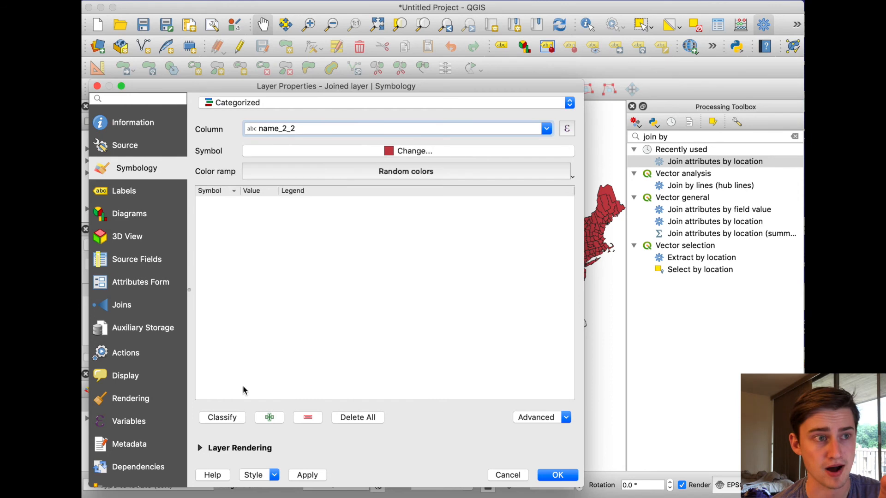
pyautogui.click(238, 417)
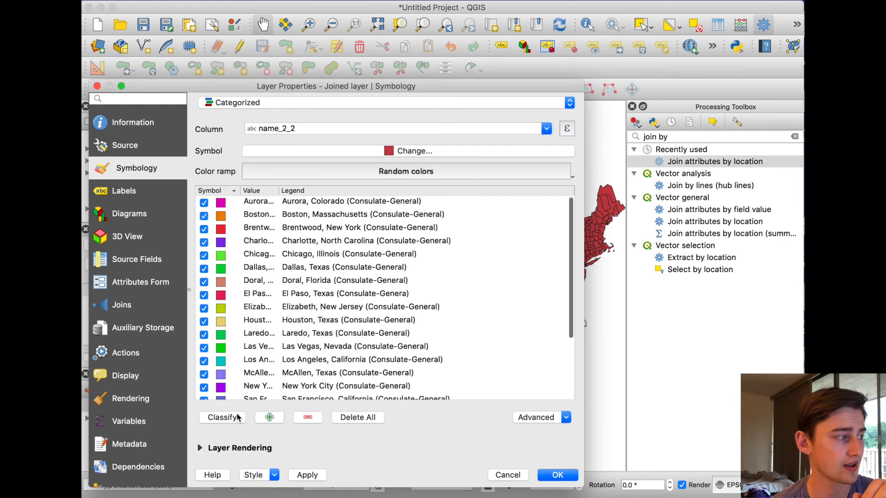
pyautogui.click(307, 475)
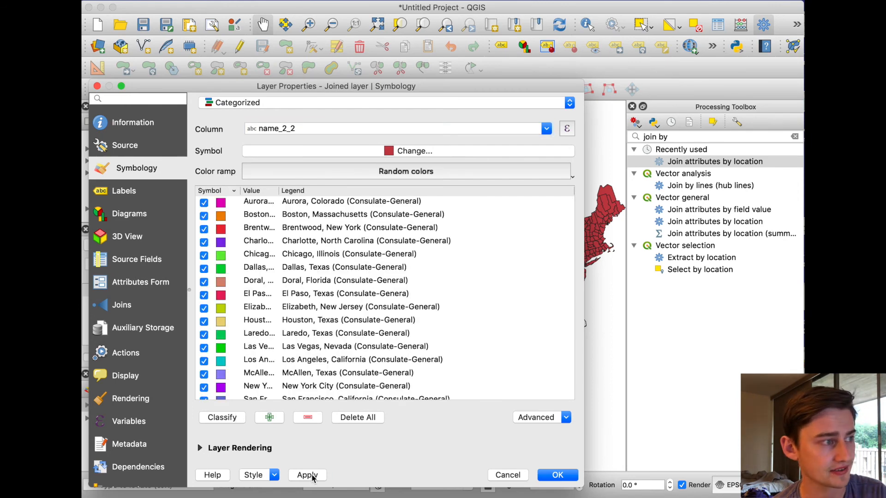
pyautogui.click(556, 475)
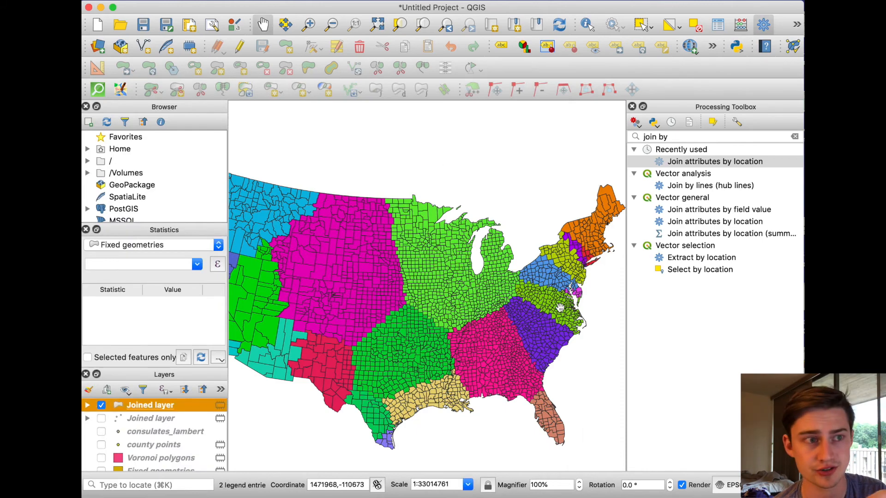
# Bring the entire contiguous United States into view to examine the county areas colored by nearest consulate
pyautogui.scroll(-3, 578, 307)
pyautogui.scroll(1, 578, 307)
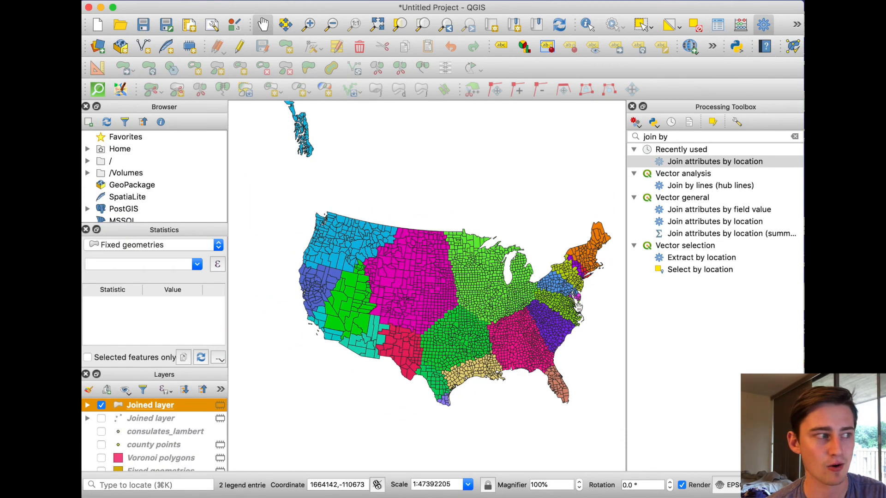
pyautogui.moveTo(566, 308); pyautogui.dragTo(527, 313)
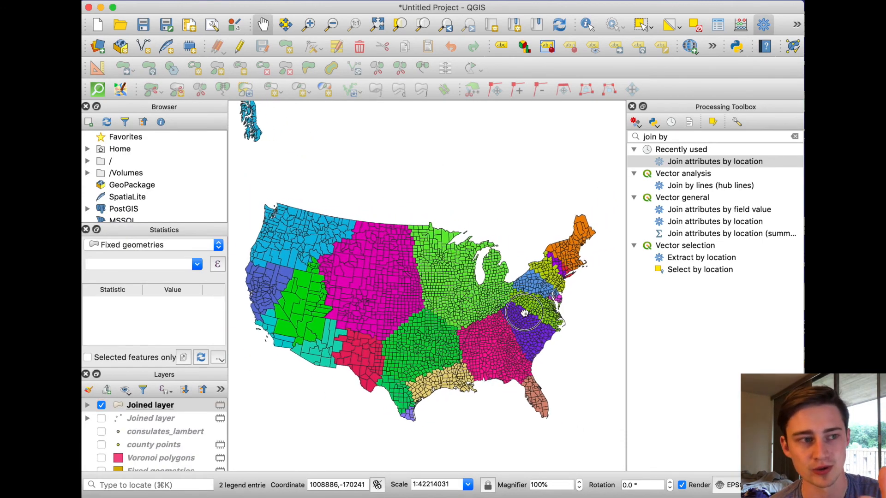